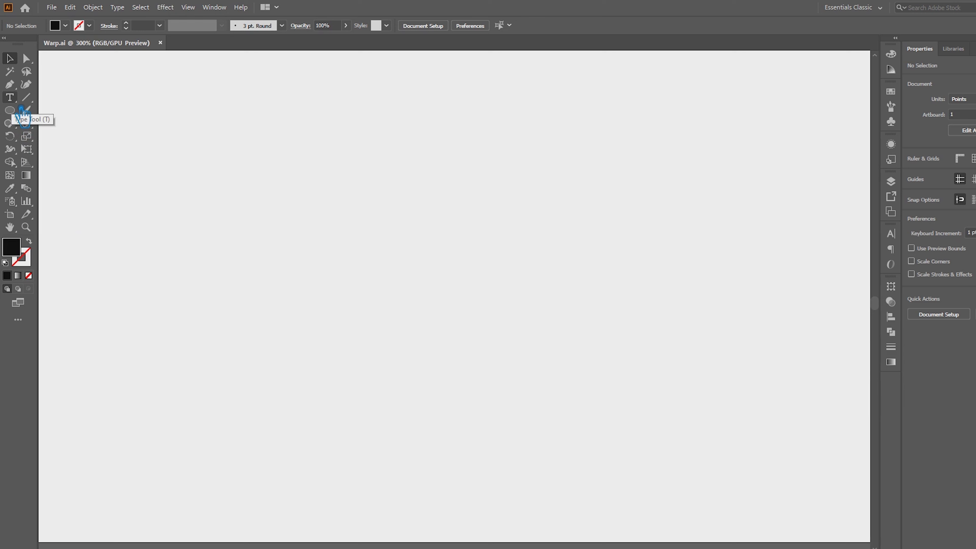
Step: Create the point text "Warp" in 12 pt Impact near the upper part of the canvas and deselect it
{"action": "left_click", "coordinate": [175, 189]}
{"action": "type", "text": "Wa"}
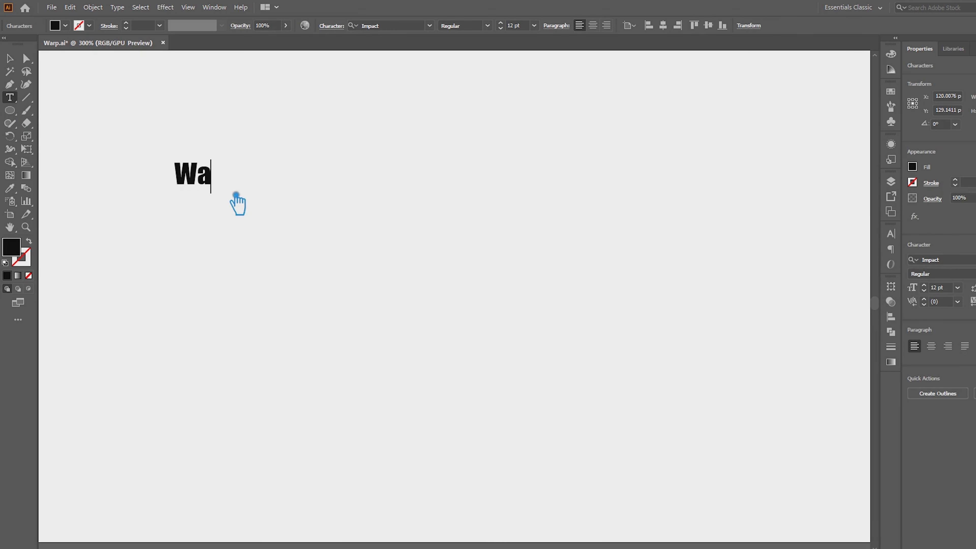
{"action": "type", "text": "rp"}
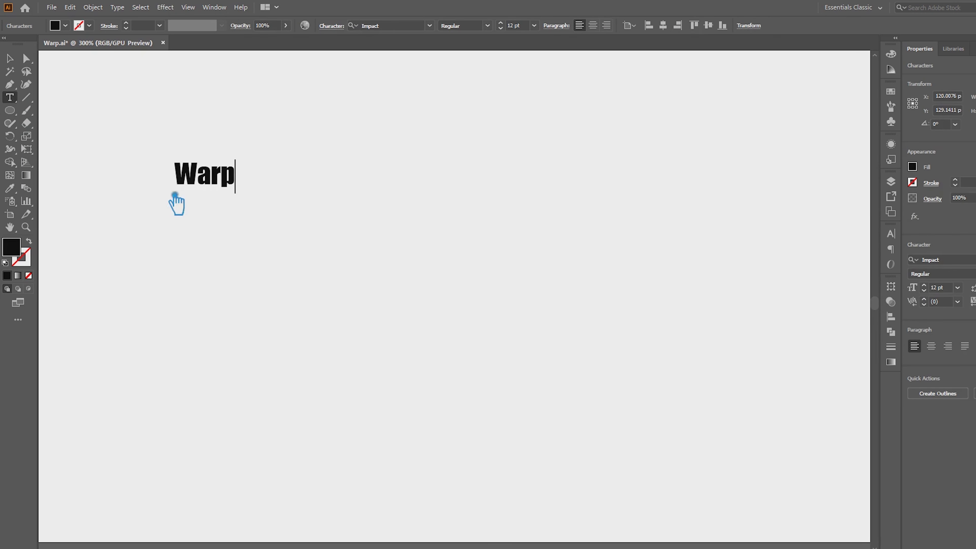
{"action": "key", "text": "Escape"}
{"action": "left_click", "coordinate": [287, 212]}
Step: Copy the word Warp straight below itself and repeat the copy until an evenly spaced column of nine words is formed
{"action": "left_click_drag", "start_coordinate": [220, 189], "coordinate": [213, 244]}
{"action": "key", "text": "ctrl+d"}
{"action": "key", "text": "ctrl+d"}
{"action": "key", "text": "ctrl+d"}
{"action": "key", "text": "ctrl+d"}
{"action": "key", "text": "ctrl+d"}
{"action": "key", "text": "ctrl+d"}
{"action": "key", "text": "ctrl+d"}
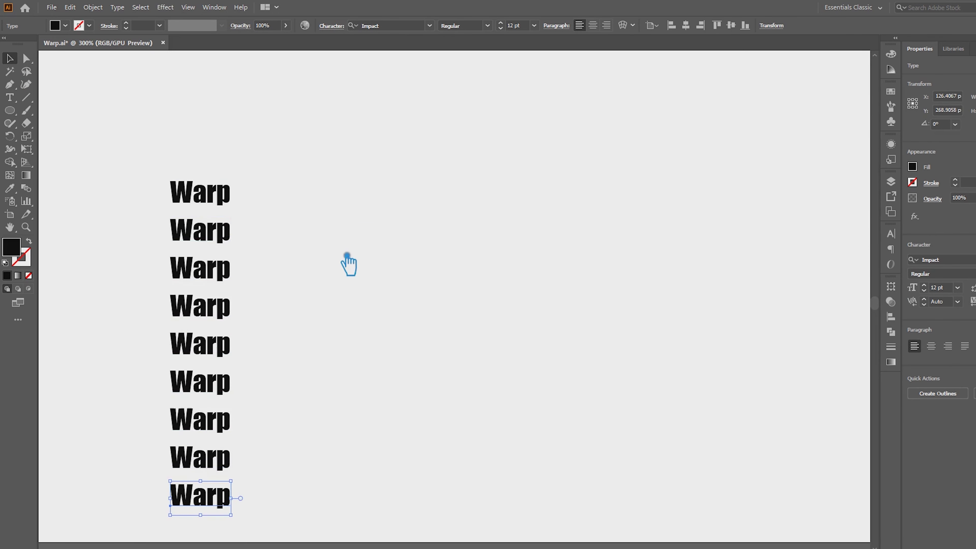
Step: Draw a circle about 81 pt in diameter to the right of the word column
{"action": "left_click", "coordinate": [294, 260]}
{"action": "left_click_drag", "start_coordinate": [10, 110], "coordinate": [58, 137]}
{"action": "left_click_drag", "start_coordinate": [316, 172], "coordinate": [502, 348]}
{"action": "left_click", "coordinate": [10, 59]}
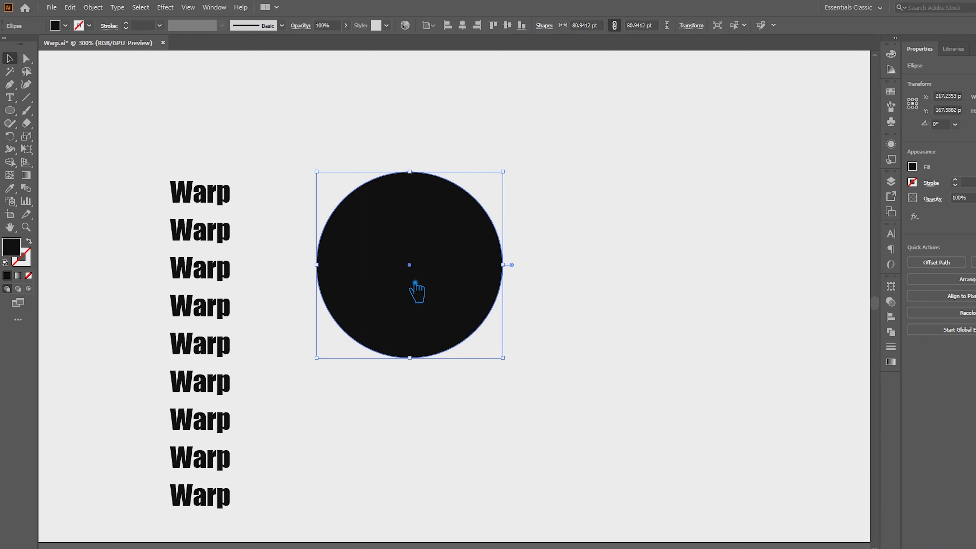
Step: Copy the circle downward and reshape the copy into an ellipse about 118 by 66 pt overlapping the circle's lower part
{"action": "left_click_drag", "start_coordinate": [417, 284], "coordinate": [419, 342]}
{"action": "left_click_drag", "start_coordinate": [418, 424], "coordinate": [419, 342]}
{"action": "left_click_drag", "start_coordinate": [494, 348], "coordinate": [547, 366]}
{"action": "left_click_drag", "start_coordinate": [422, 289], "coordinate": [425, 304]}
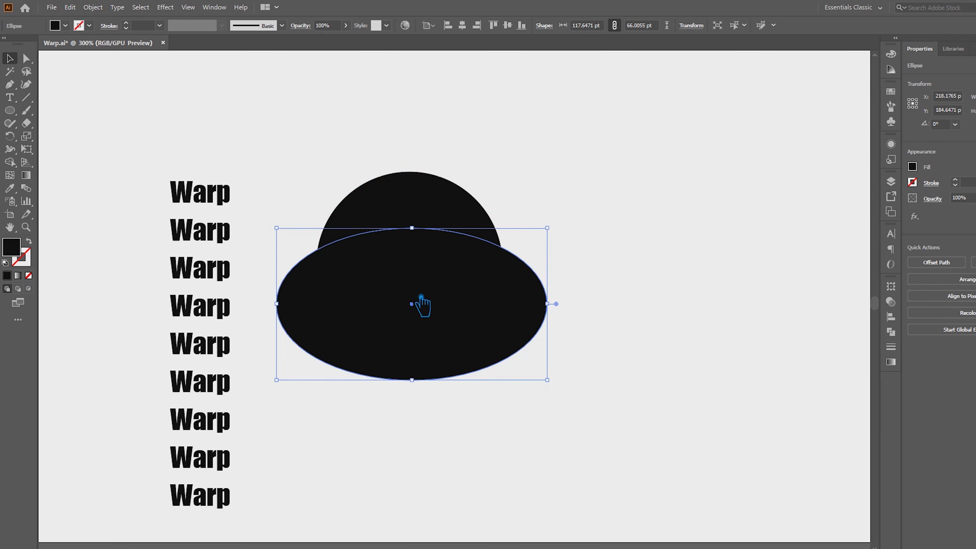
Step: Extend the ellipse downward past the circle's lower edge and centre it horizontally on the circle
{"action": "left_click_drag", "start_coordinate": [575, 387], "coordinate": [289, 141]}
{"action": "left_click", "coordinate": [289, 141]}
{"action": "left_click", "coordinate": [425, 288]}
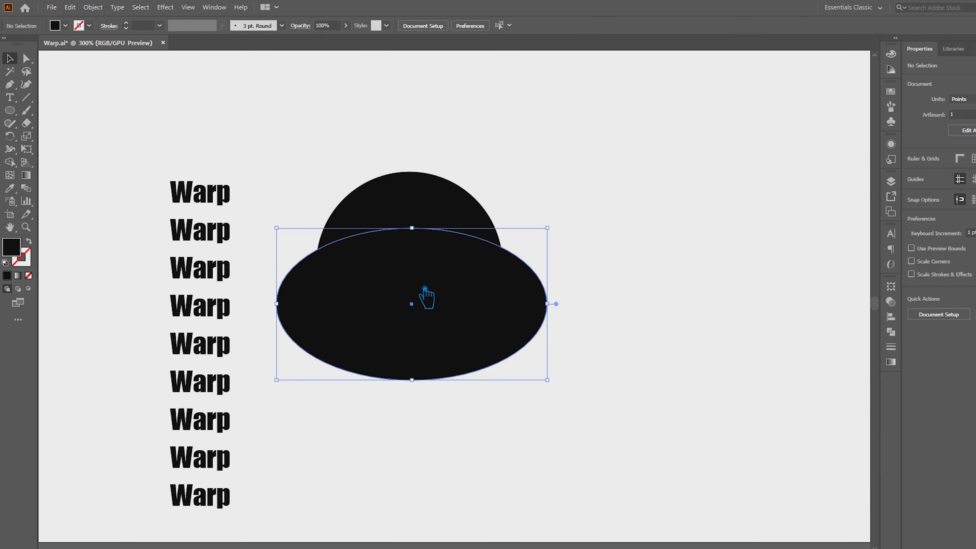
{"action": "left_click_drag", "start_coordinate": [422, 233], "coordinate": [418, 230]}
{"action": "left_click_drag", "start_coordinate": [420, 385], "coordinate": [425, 407]}
{"action": "left_click_drag", "start_coordinate": [409, 288], "coordinate": [407, 296]}
Step: Subtract the ellipse from the circle with Minus Front to leave an upward-arching crescent
{"action": "left_click", "coordinate": [409, 209], "text": "shift"}
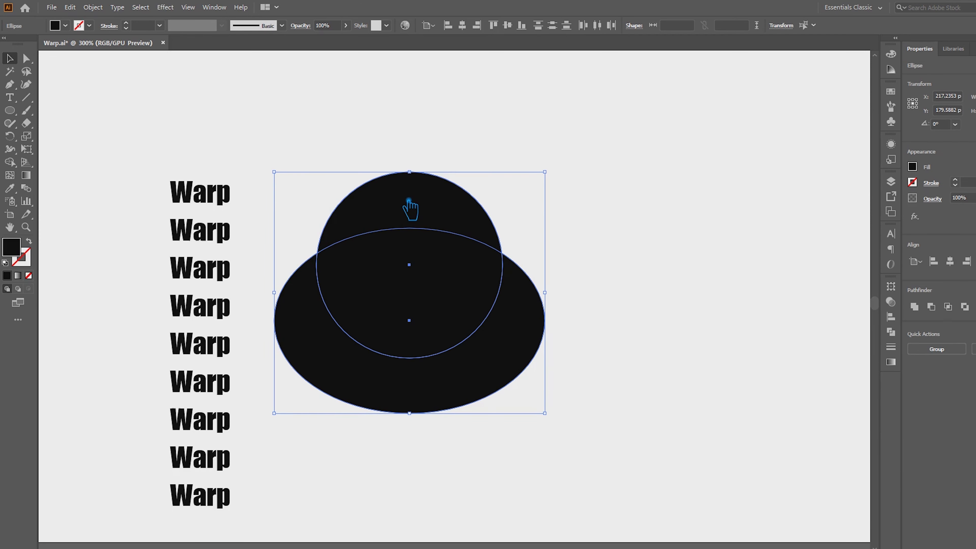
{"action": "left_click", "coordinate": [933, 309]}
{"action": "left_click", "coordinate": [479, 307]}
Step: Distort the topmost word of the column into the crescent with Envelope Distort's Make with Top Object, and move it up
{"action": "left_click", "coordinate": [433, 227]}
{"action": "left_click", "coordinate": [223, 202], "text": "shift"}
{"action": "right_click", "coordinate": [408, 203]}
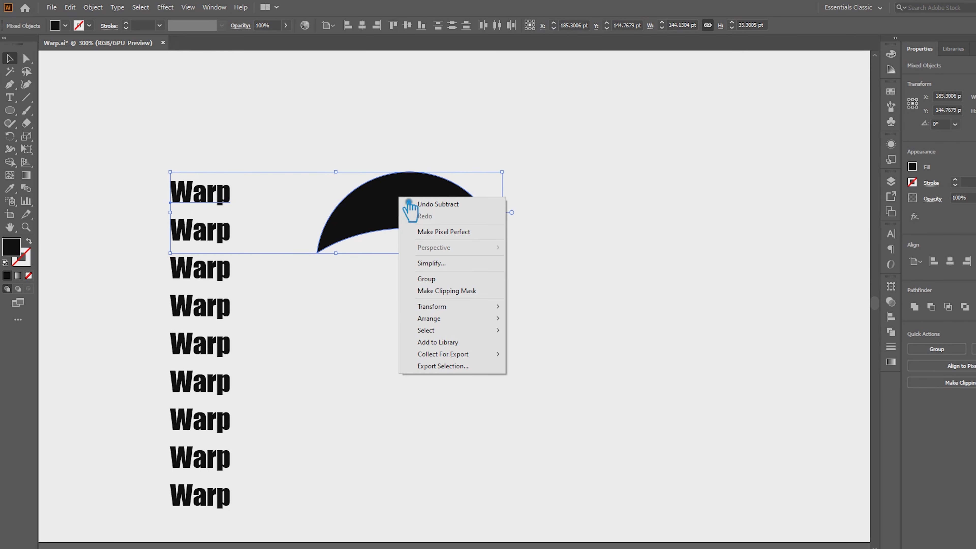
{"action": "left_click", "coordinate": [93, 6]}
{"action": "mouse_move", "coordinate": [154, 312]}
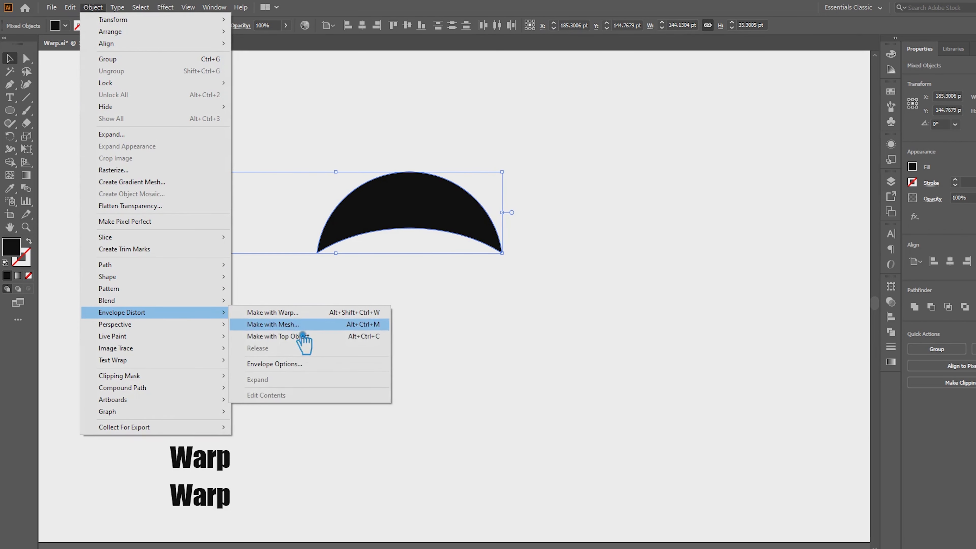
{"action": "left_click", "coordinate": [315, 341]}
{"action": "left_click", "coordinate": [503, 314]}
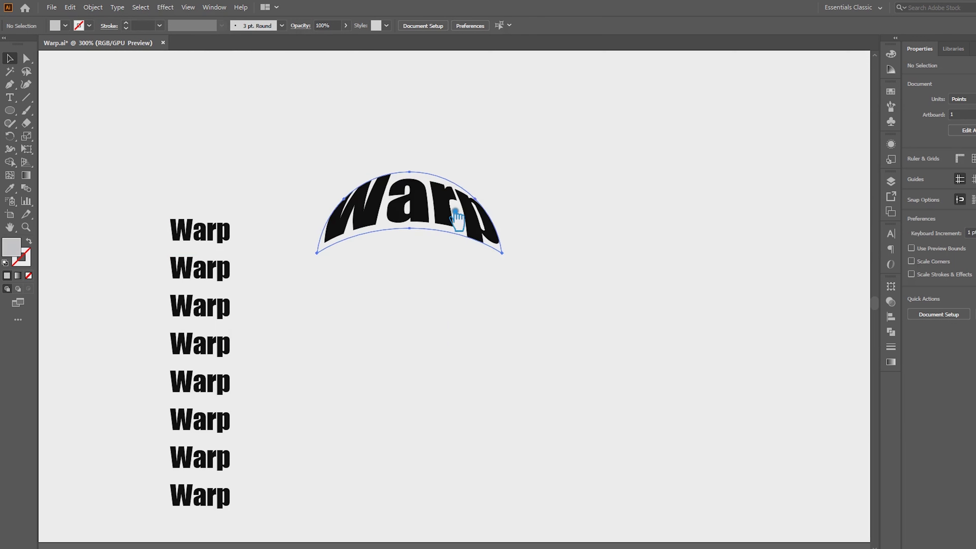
{"action": "left_click_drag", "start_coordinate": [448, 215], "coordinate": [449, 184]}
{"action": "left_click", "coordinate": [477, 292]}
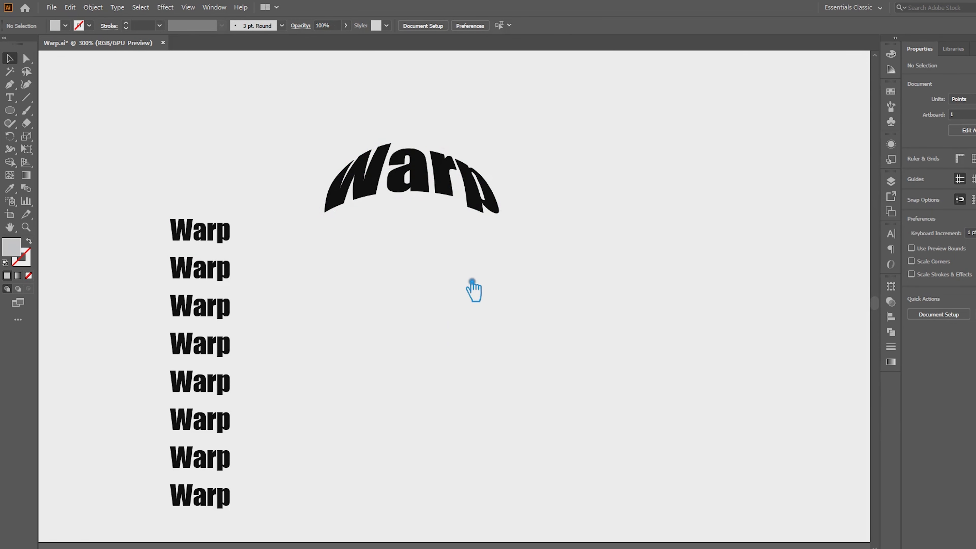
Step: Draw a circle about 84 pt in diameter below the arched word and cover its upper part with a widened copy
{"action": "left_click", "coordinate": [9, 110]}
{"action": "left_click_drag", "start_coordinate": [348, 259], "coordinate": [542, 452]}
{"action": "left_click", "coordinate": [13, 60]}
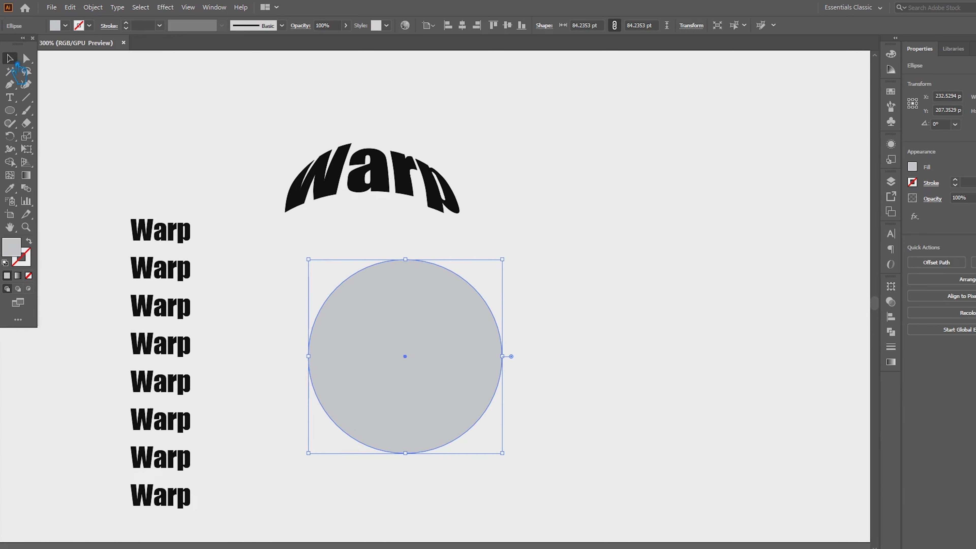
{"action": "left_click_drag", "start_coordinate": [388, 355], "coordinate": [401, 248]}
{"action": "left_click_drag", "start_coordinate": [415, 202], "coordinate": [416, 261]}
{"action": "left_click_drag", "start_coordinate": [511, 328], "coordinate": [544, 333]}
{"action": "left_click_drag", "start_coordinate": [406, 365], "coordinate": [425, 349]}
Step: Subtract the widened ellipse from the circle with Minus Front to leave a bowl-shaped crescent
{"action": "left_click", "coordinate": [413, 423], "text": "shift"}
{"action": "left_click", "coordinate": [932, 307]}
{"action": "left_click", "coordinate": [580, 395]}
Step: Distort the column's topmost word into the bowl-shaped crescent using Make with Top Object, and place it beneath the arched word
{"action": "left_click", "coordinate": [431, 411]}
{"action": "left_click", "coordinate": [166, 232], "text": "shift"}
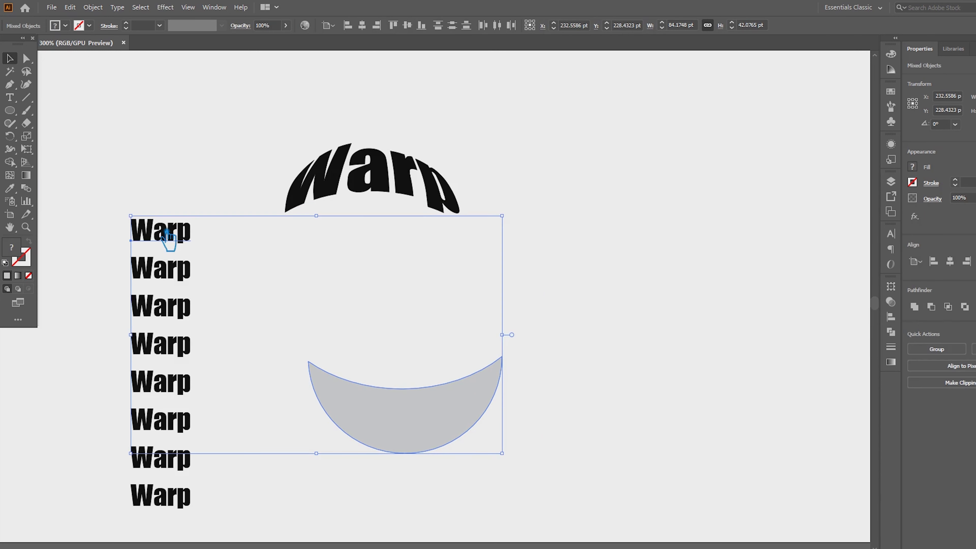
{"action": "right_click", "coordinate": [167, 232]}
{"action": "left_click", "coordinate": [69, 7]}
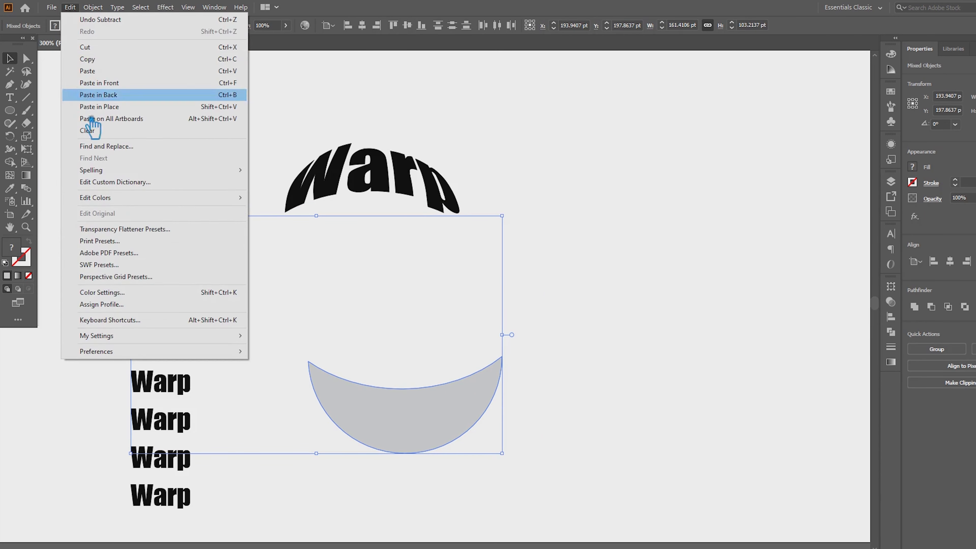
{"action": "mouse_move", "coordinate": [193, 309]}
{"action": "left_click", "coordinate": [303, 336]}
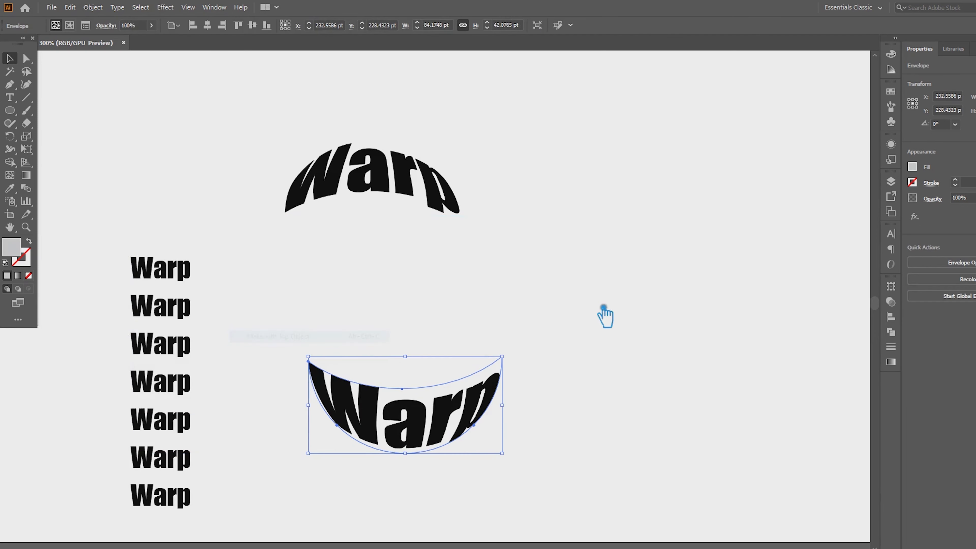
{"action": "left_click_drag", "start_coordinate": [475, 414], "coordinate": [433, 283]}
{"action": "left_click", "coordinate": [574, 237]}
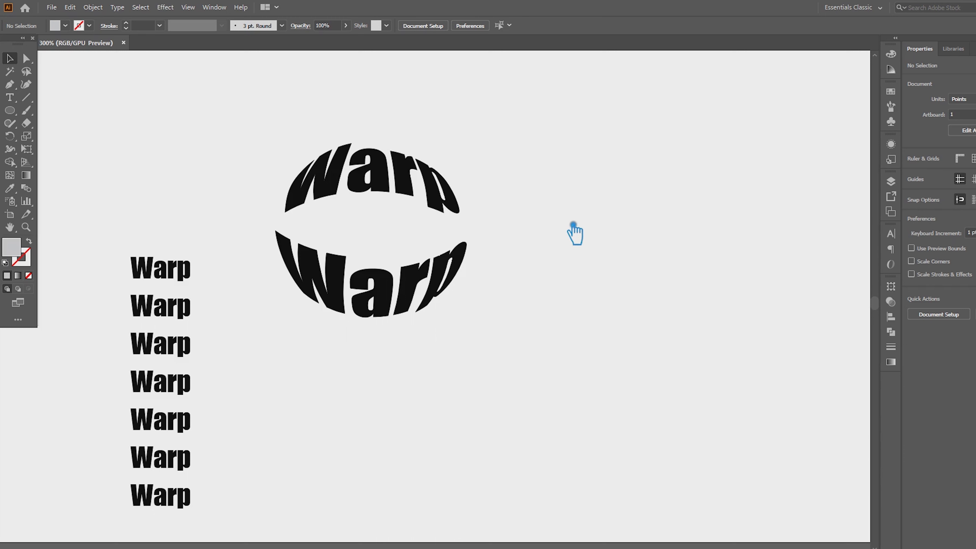
Step: Draw a hexagon to the right of the warped words and rotate it point-up, about 60 by 69 pt
{"action": "left_click", "coordinate": [22, 113]}
{"action": "left_click", "coordinate": [57, 149]}
{"action": "left_click_drag", "start_coordinate": [589, 237], "coordinate": [645, 312]}
{"action": "left_click", "coordinate": [11, 60]}
{"action": "left_click_drag", "start_coordinate": [685, 178], "coordinate": [679, 309]}
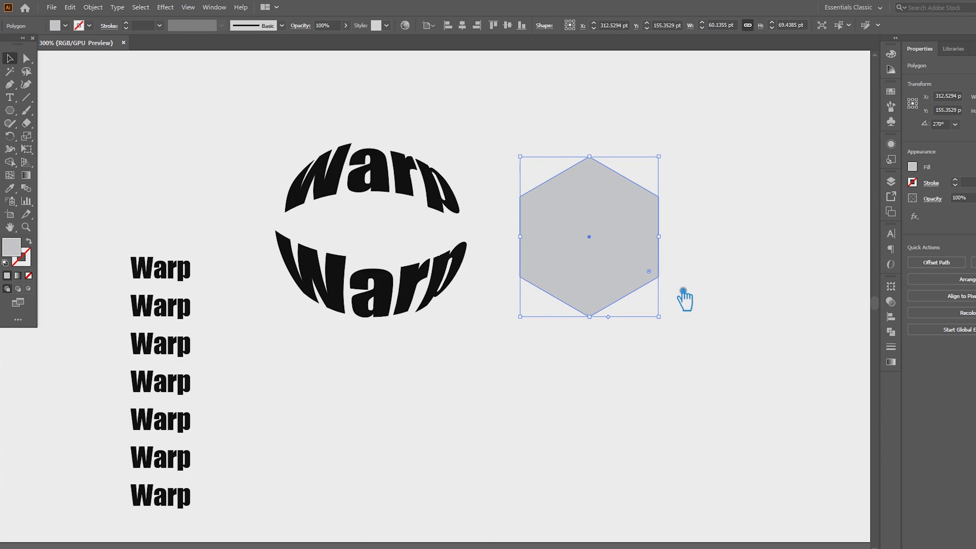
Step: Draw a rectangle about 110 by 78 pt over the hexagon's lower half and subtract it from the hexagon
{"action": "left_click", "coordinate": [10, 110]}
{"action": "left_click", "coordinate": [89, 109]}
{"action": "left_click_drag", "start_coordinate": [740, 418], "coordinate": [487, 237]}
{"action": "key", "text": "v"}
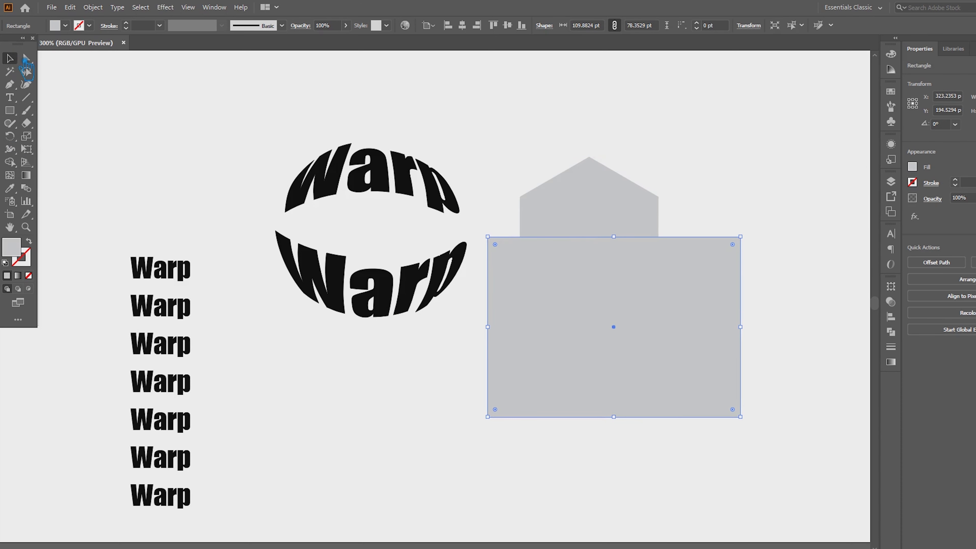
{"action": "left_click", "coordinate": [584, 235], "text": "shift"}
{"action": "left_click", "coordinate": [947, 307]}
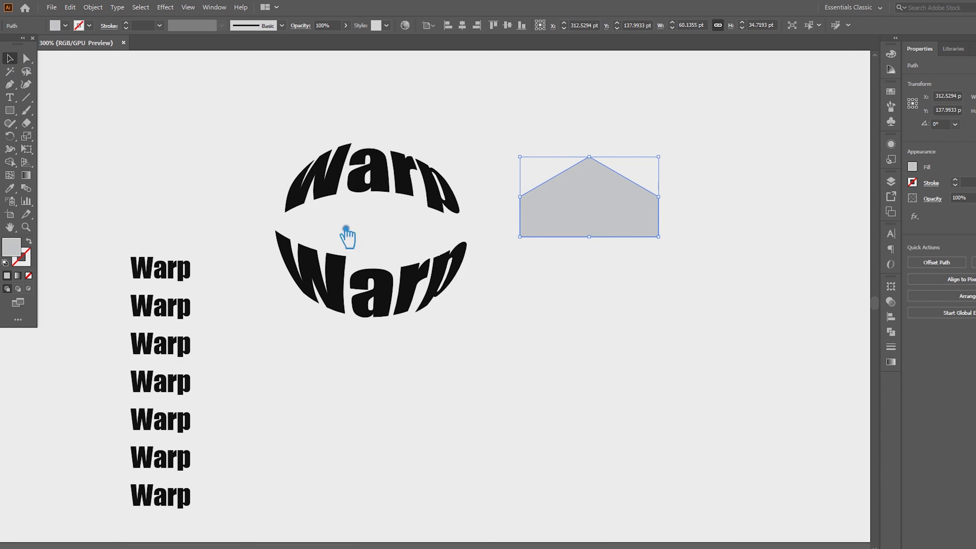
Step: Try to distort the column's topmost word into the half-hexagon shape with Make with Top Object
{"action": "left_click", "coordinate": [172, 277], "text": "shift"}
{"action": "left_click", "coordinate": [98, 8]}
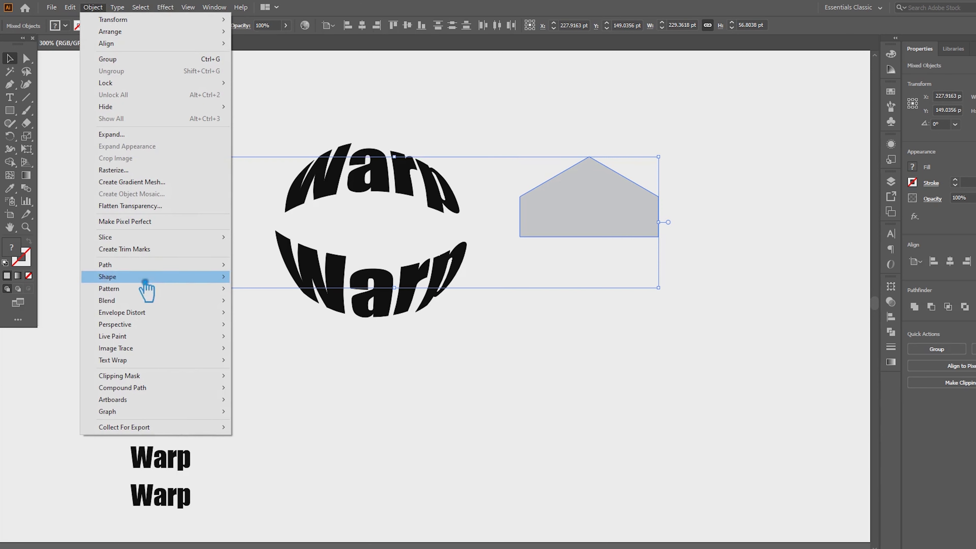
{"action": "left_click", "coordinate": [282, 337]}
{"action": "left_click", "coordinate": [601, 330]}
Step: Undo the last envelope distortion and delete the half-hexagon shape
{"action": "key", "text": "ctrl+z"}
{"action": "left_click", "coordinate": [610, 300]}
{"action": "left_click", "coordinate": [621, 223]}
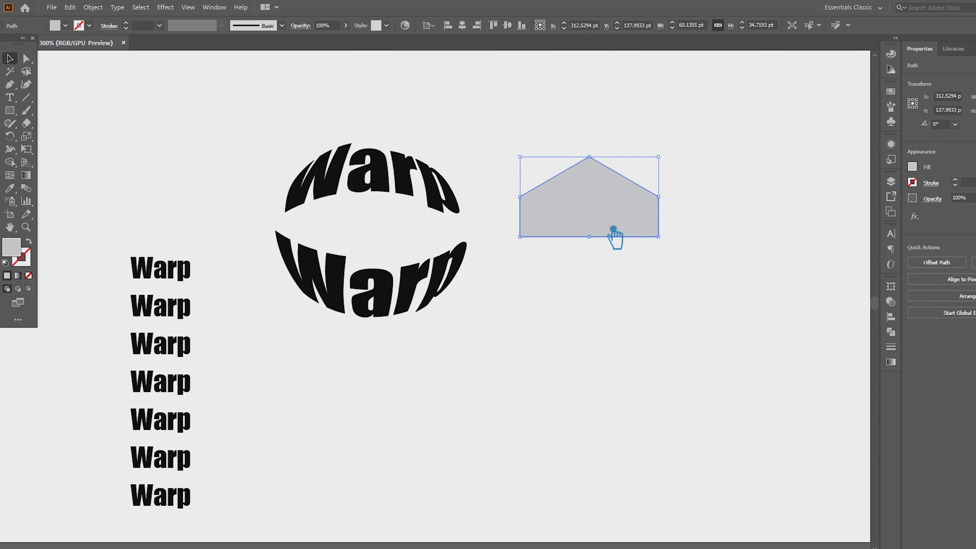
{"action": "key", "text": "Delete"}
Step: Draw a rounded square about 96.5 pt wide with 12 pt corners, rotate it 45° into a diamond, and move it up
{"action": "left_click", "coordinate": [12, 111]}
{"action": "left_click", "coordinate": [20, 113]}
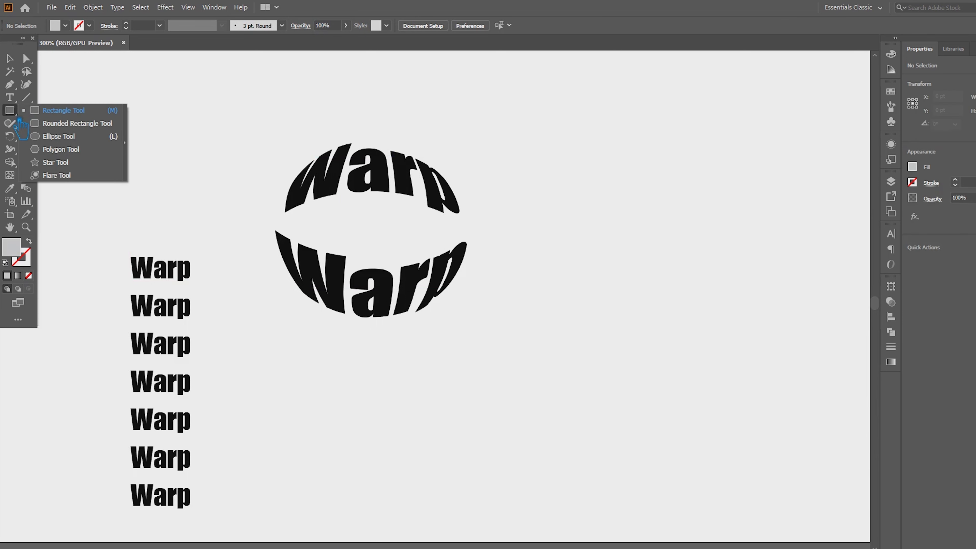
{"action": "left_click", "coordinate": [77, 123]}
{"action": "left_click_drag", "start_coordinate": [534, 186], "coordinate": [756, 408]}
{"action": "key", "text": "v"}
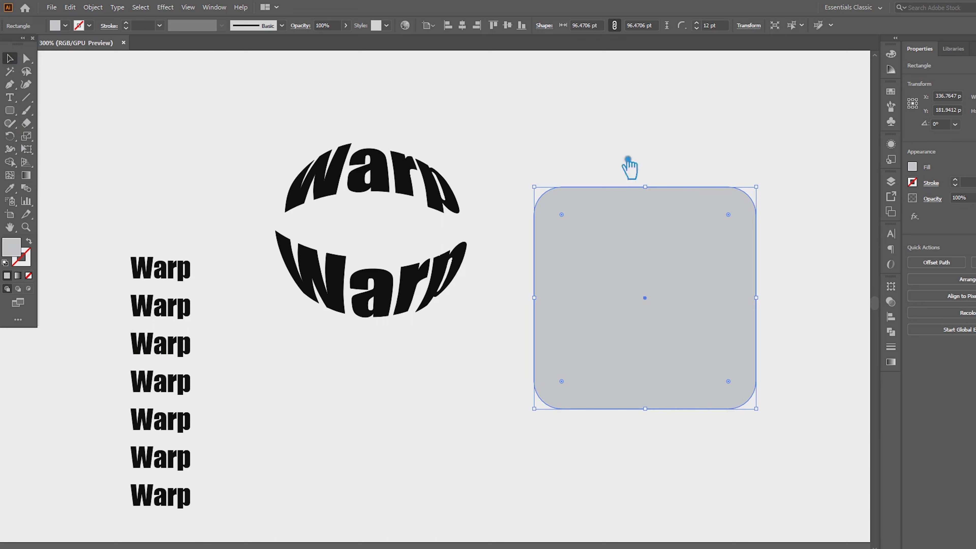
{"action": "left_click_drag", "start_coordinate": [772, 198], "coordinate": [790, 305]}
{"action": "left_click_drag", "start_coordinate": [678, 267], "coordinate": [669, 226]}
{"action": "left_click", "coordinate": [762, 387]}
Step: Draw an ellipse about 172 pt wide and position it over the lower half of the rounded diamond
{"action": "left_click", "coordinate": [12, 113]}
{"action": "left_click", "coordinate": [67, 113]}
{"action": "left_click", "coordinate": [16, 113]}
{"action": "left_click", "coordinate": [58, 136]}
{"action": "left_click_drag", "start_coordinate": [840, 501], "coordinate": [445, 196]}
{"action": "key", "text": "v"}
{"action": "left_click_drag", "start_coordinate": [673, 325], "coordinate": [669, 367]}
{"action": "key", "text": "ctrl+shift+a"}
Step: Subtract the ellipse from the rounded diamond with Minus Front
{"action": "left_click", "coordinate": [656, 216], "text": "shift"}
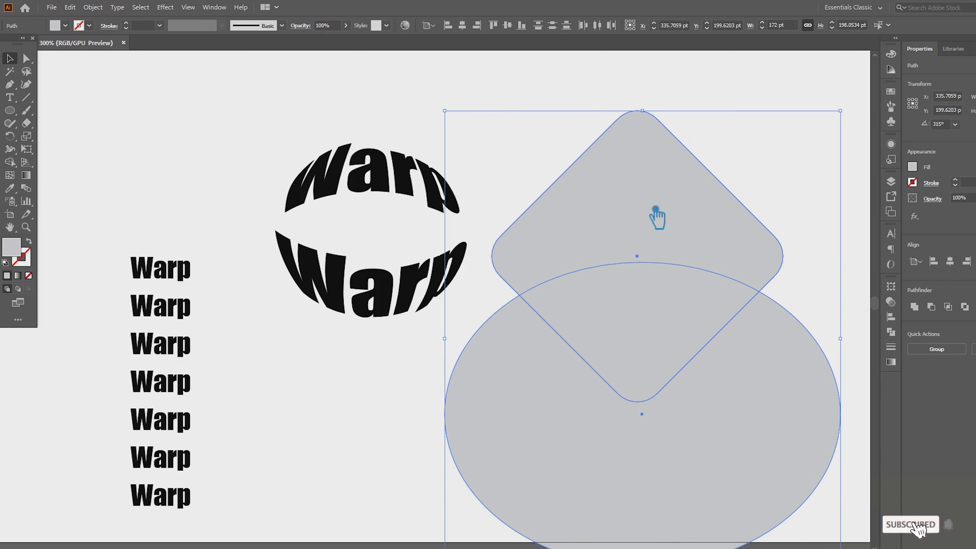
{"action": "left_click", "coordinate": [931, 306]}
{"action": "left_click", "coordinate": [835, 323]}
Step: Flatten the rounded shape's peak by moving its top anchor points straight down
{"action": "key", "text": "a"}
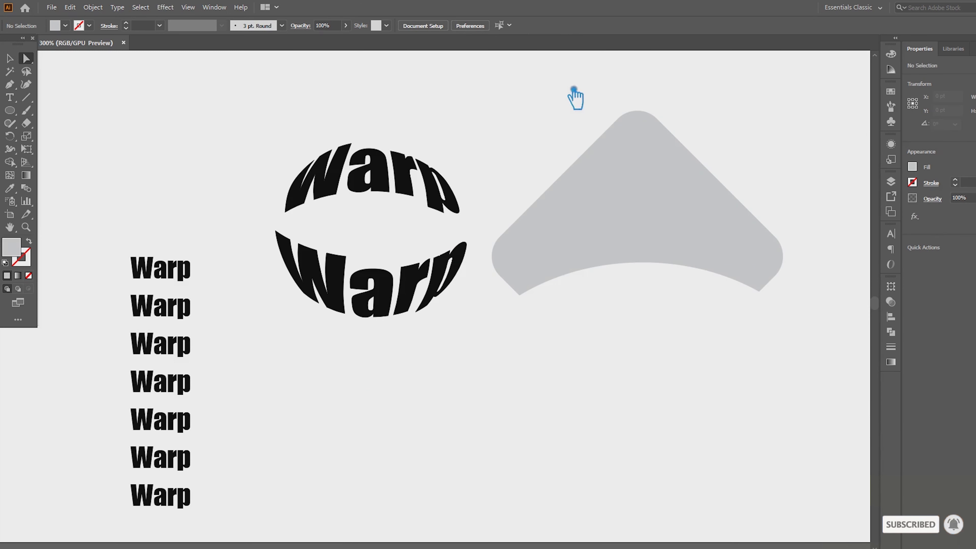
{"action": "left_click_drag", "start_coordinate": [576, 96], "coordinate": [735, 154]}
{"action": "key", "text": "shift+Down"}
{"action": "key", "text": "shift+Down"}
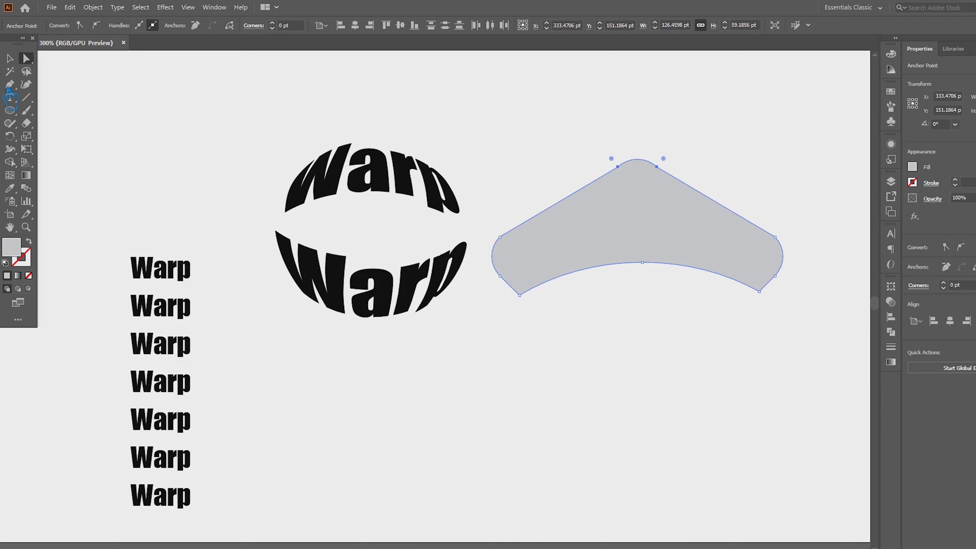
Step: Distort the column's topmost word into the flattened rounded shape using Envelope Distort's Make with Top Object
{"action": "left_click", "coordinate": [9, 58]}
{"action": "left_click", "coordinate": [619, 257]}
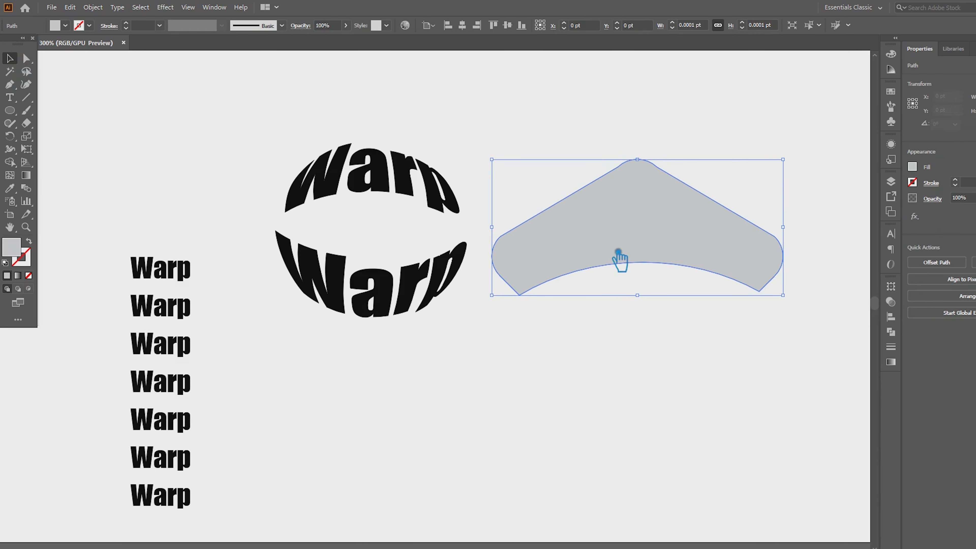
{"action": "left_click", "coordinate": [161, 277], "text": "shift"}
{"action": "left_click", "coordinate": [93, 7]}
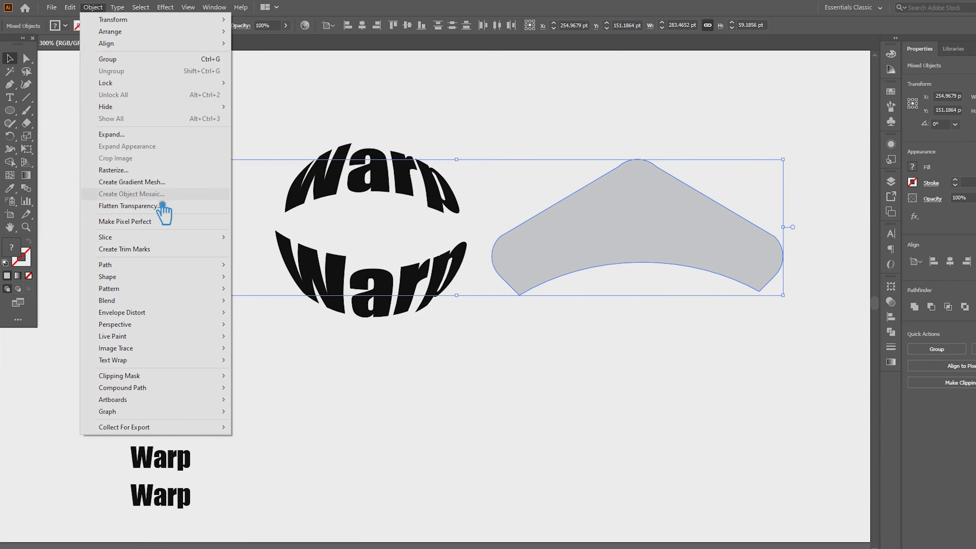
{"action": "mouse_move", "coordinate": [180, 314]}
{"action": "left_click", "coordinate": [342, 336]}
{"action": "left_click", "coordinate": [619, 381]}
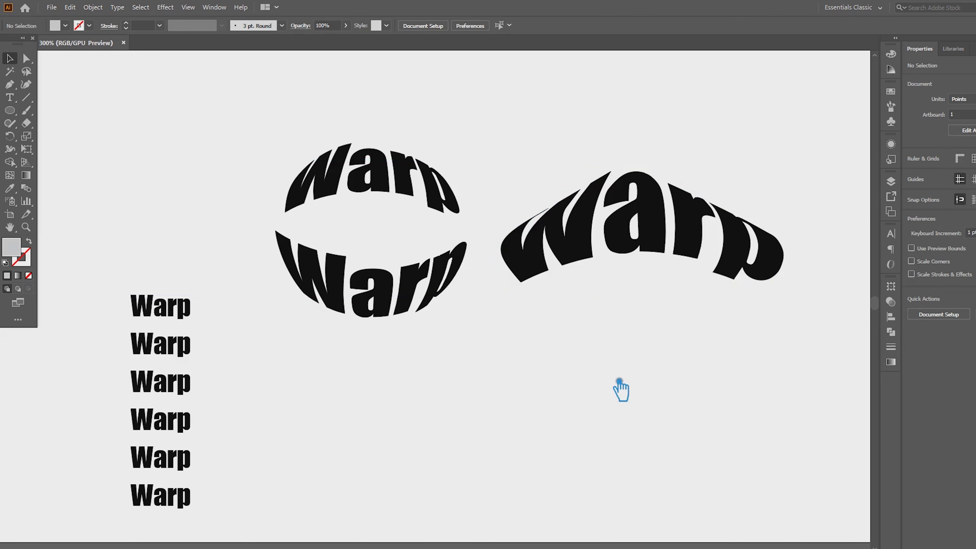
Step: Move the large warped word up and place a copy of Warp beneath it, enlarged to about 52.7 pt
{"action": "left_click_drag", "start_coordinate": [667, 234], "coordinate": [659, 183]}
{"action": "left_click", "coordinate": [696, 307]}
{"action": "left_click_drag", "start_coordinate": [177, 317], "coordinate": [752, 403]}
{"action": "left_click_drag", "start_coordinate": [685, 357], "coordinate": [685, 360]}
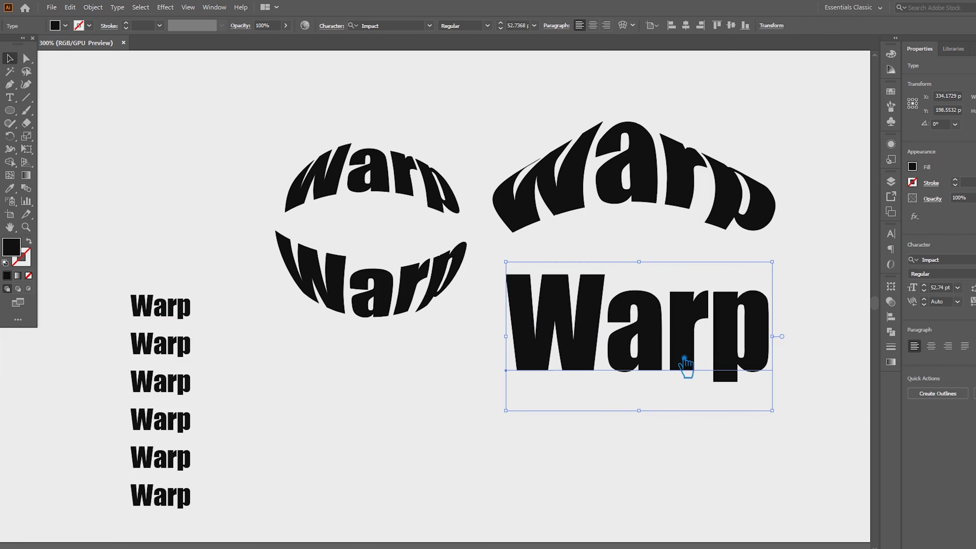
Step: Try the Arc Upper and Bulge warp styles with preview on the enlarged word, and discard the warp effect
{"action": "left_click", "coordinate": [172, 8]}
{"action": "mouse_move", "coordinate": [217, 150]}
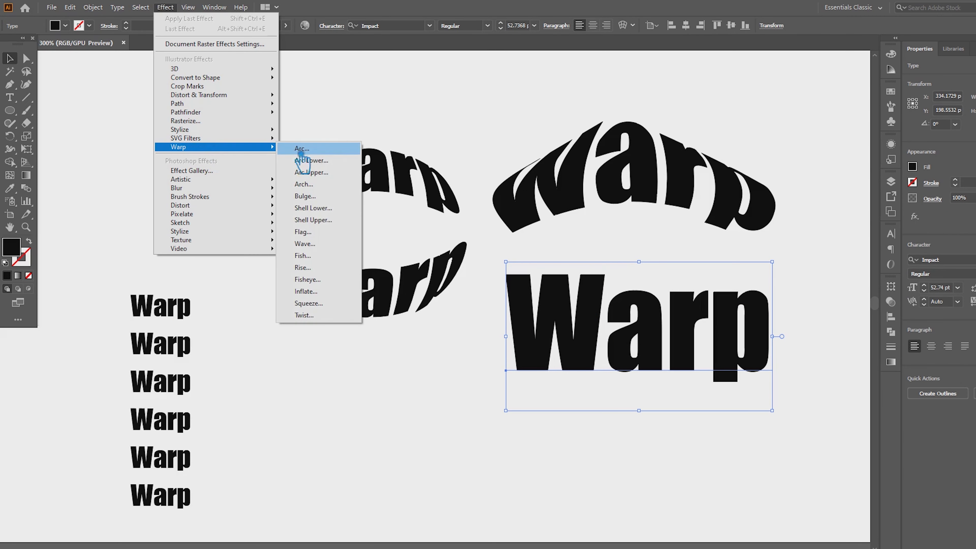
{"action": "left_click", "coordinate": [327, 151]}
{"action": "left_click_drag", "start_coordinate": [562, 210], "coordinate": [323, 126]}
{"action": "left_click", "coordinate": [260, 152]}
{"action": "left_click", "coordinate": [266, 183]}
{"action": "double_click", "coordinate": [200, 261]}
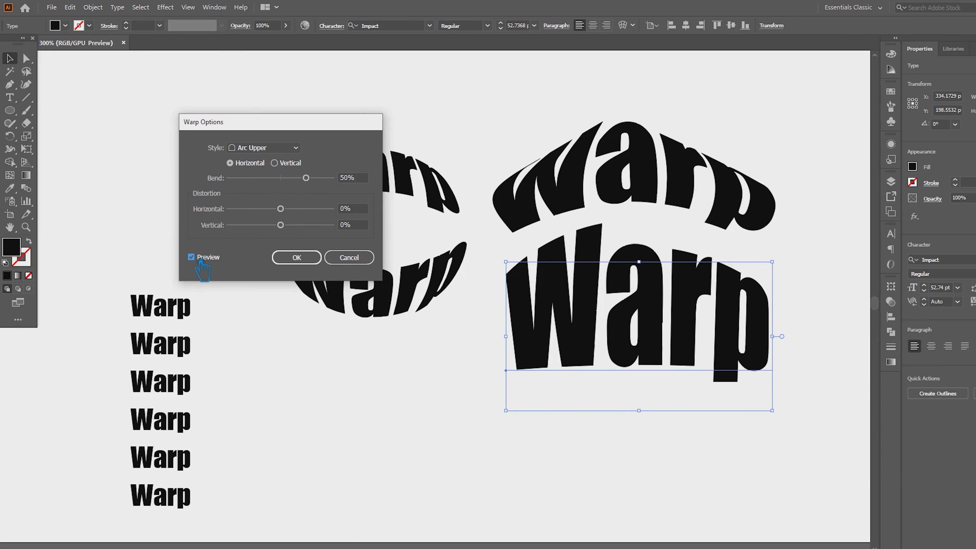
{"action": "left_click", "coordinate": [250, 149]}
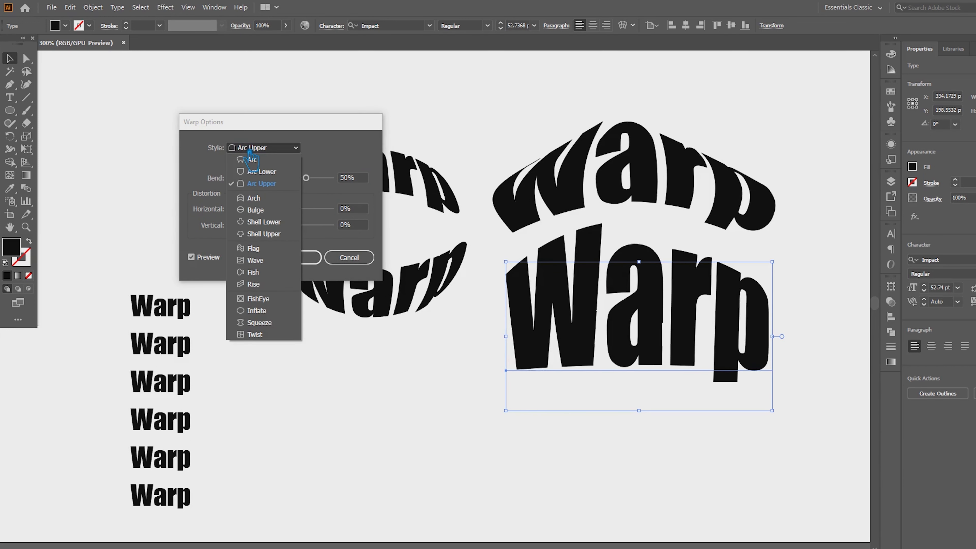
{"action": "left_click", "coordinate": [265, 211]}
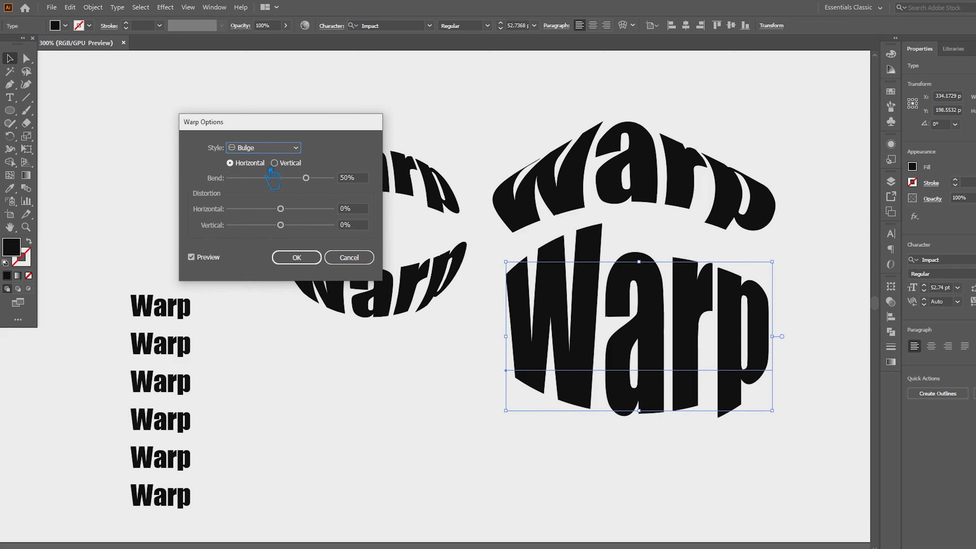
{"action": "left_click", "coordinate": [349, 257]}
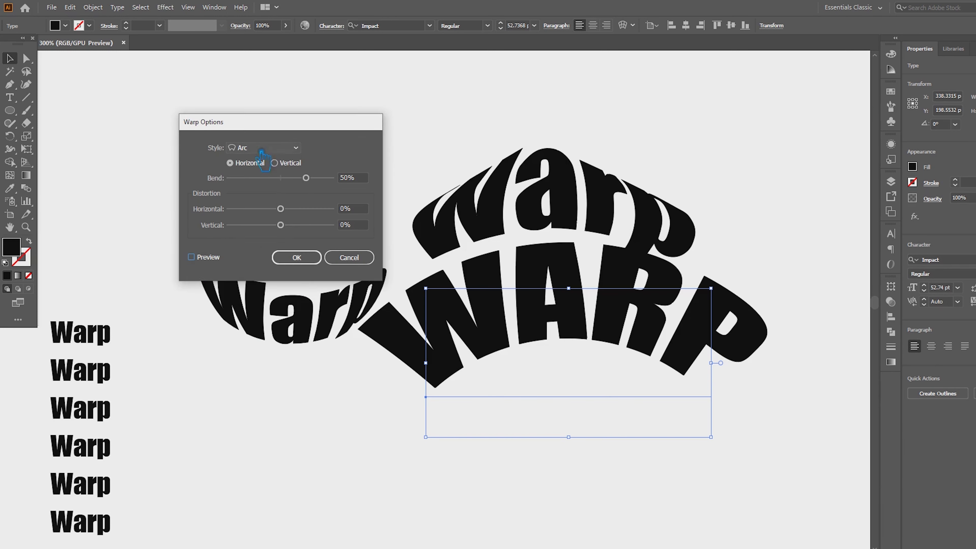
Step: Preview the Arc Lower, Arc Upper and Arch warp styles on the enlarged word
{"action": "left_click", "coordinate": [264, 148]}
{"action": "left_click", "coordinate": [269, 173]}
{"action": "left_click", "coordinate": [199, 261]}
{"action": "left_click", "coordinate": [263, 148]}
{"action": "left_click", "coordinate": [268, 186]}
{"action": "left_click", "coordinate": [200, 258]}
{"action": "left_click", "coordinate": [252, 149]}
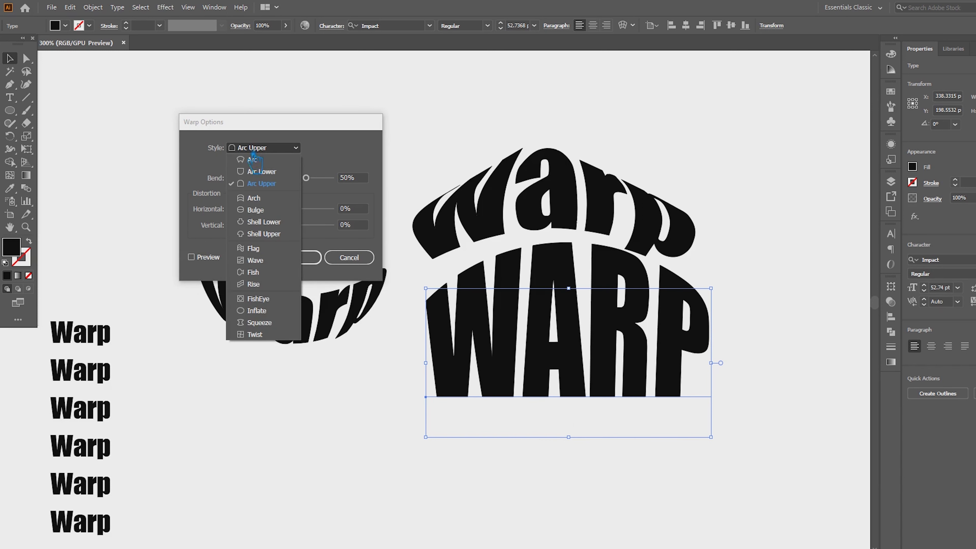
{"action": "left_click", "coordinate": [269, 200]}
{"action": "left_click", "coordinate": [196, 259]}
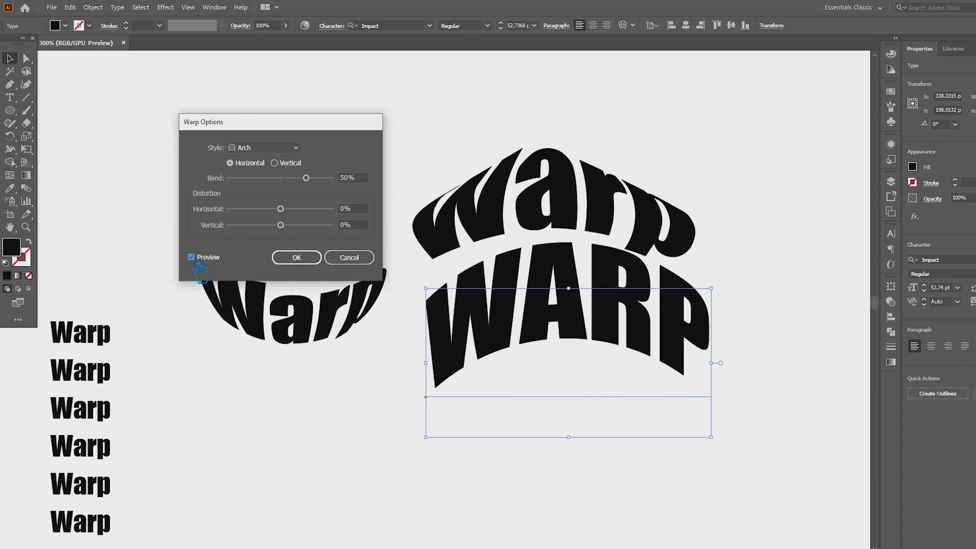
Step: Preview the Bulge and Shell Upper warp styles on the enlarged word
{"action": "left_click", "coordinate": [260, 149]}
{"action": "left_click", "coordinate": [268, 212]}
{"action": "left_click", "coordinate": [260, 149]}
{"action": "left_click", "coordinate": [269, 209]}
{"action": "left_click", "coordinate": [192, 258]}
{"action": "left_click", "coordinate": [272, 146]}
{"action": "left_click", "coordinate": [269, 232]}
{"action": "left_click", "coordinate": [201, 265]}
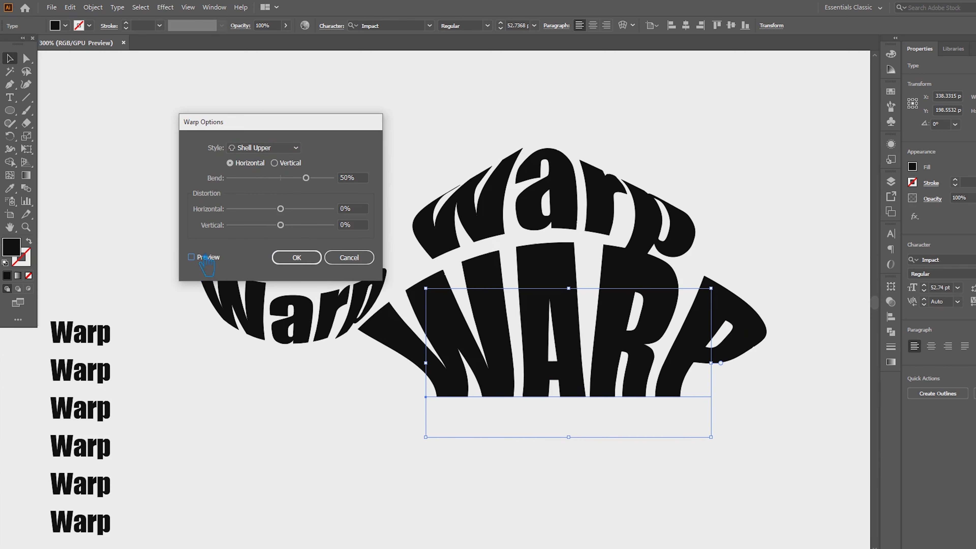
Step: Preview the Flag, Wave and Fish warp styles on the enlarged word
{"action": "left_click", "coordinate": [265, 148]}
{"action": "left_click", "coordinate": [265, 248]}
{"action": "left_click", "coordinate": [206, 264]}
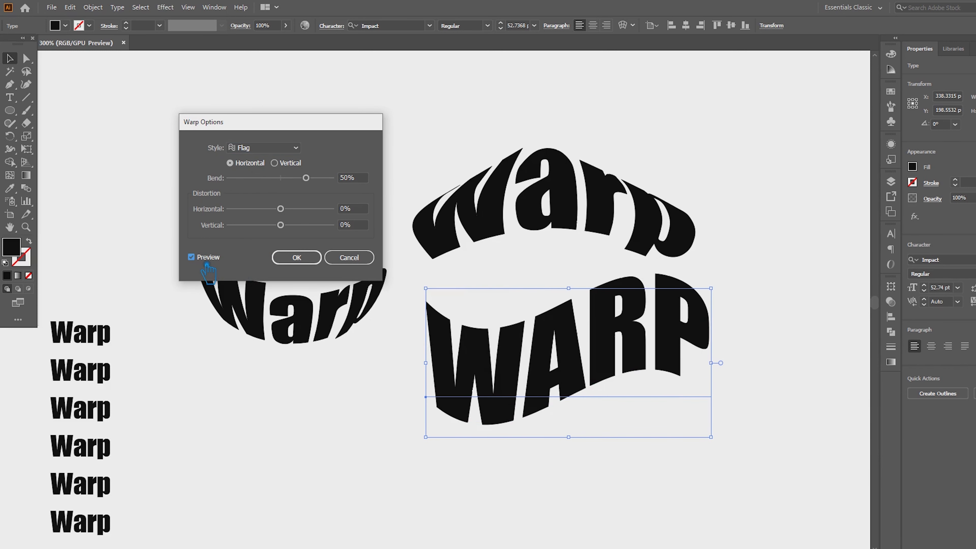
{"action": "left_click", "coordinate": [265, 148]}
{"action": "left_click", "coordinate": [265, 263]}
{"action": "left_click", "coordinate": [203, 263]}
{"action": "left_click", "coordinate": [265, 147]}
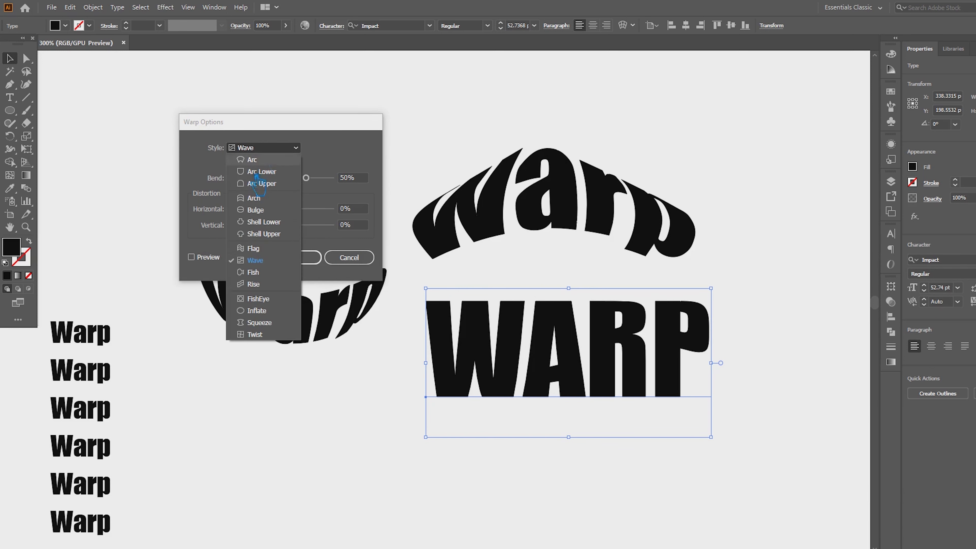
{"action": "left_click", "coordinate": [265, 279]}
{"action": "left_click", "coordinate": [202, 263]}
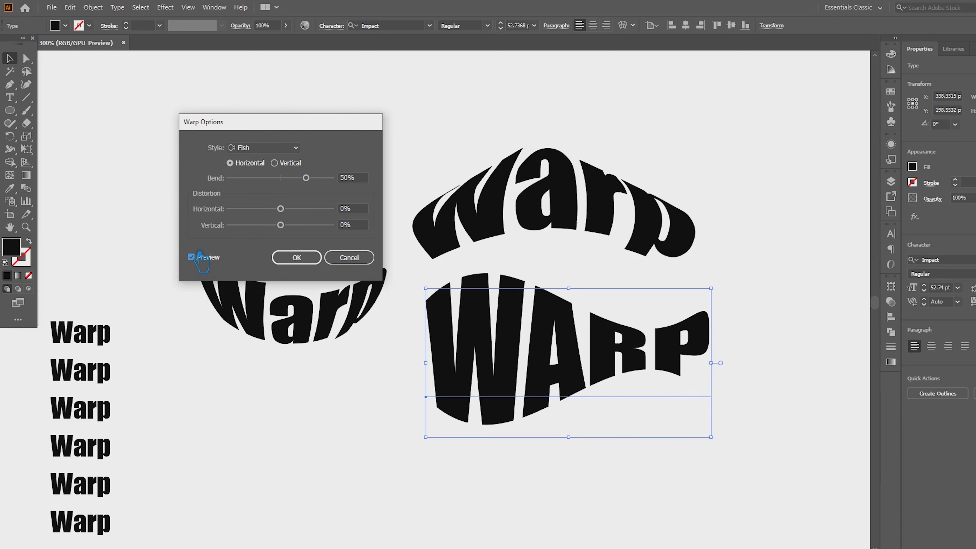
{"action": "left_click", "coordinate": [200, 263]}
Step: Preview the Rise, FishEye and Inflate warp styles on the enlarged word
{"action": "left_click", "coordinate": [265, 148]}
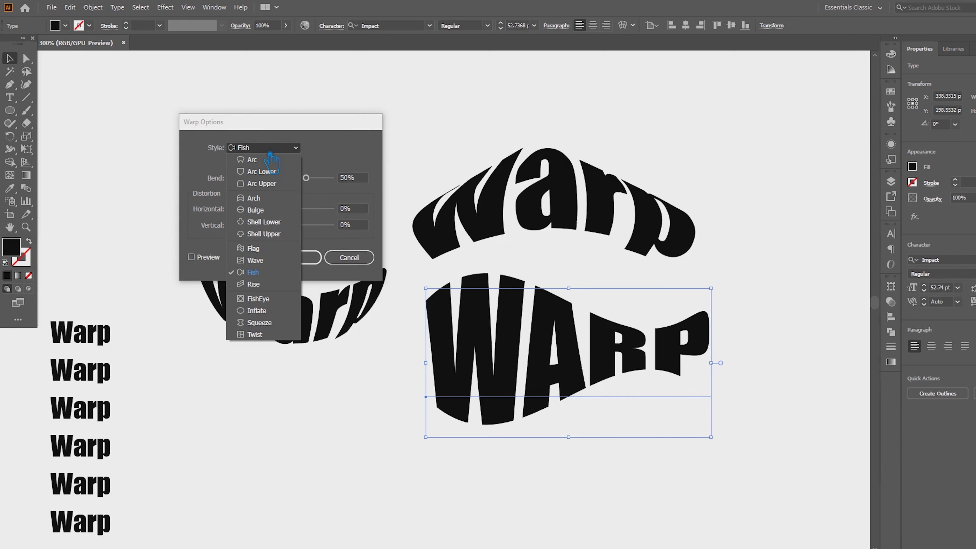
{"action": "left_click", "coordinate": [262, 285]}
{"action": "left_click", "coordinate": [201, 261]}
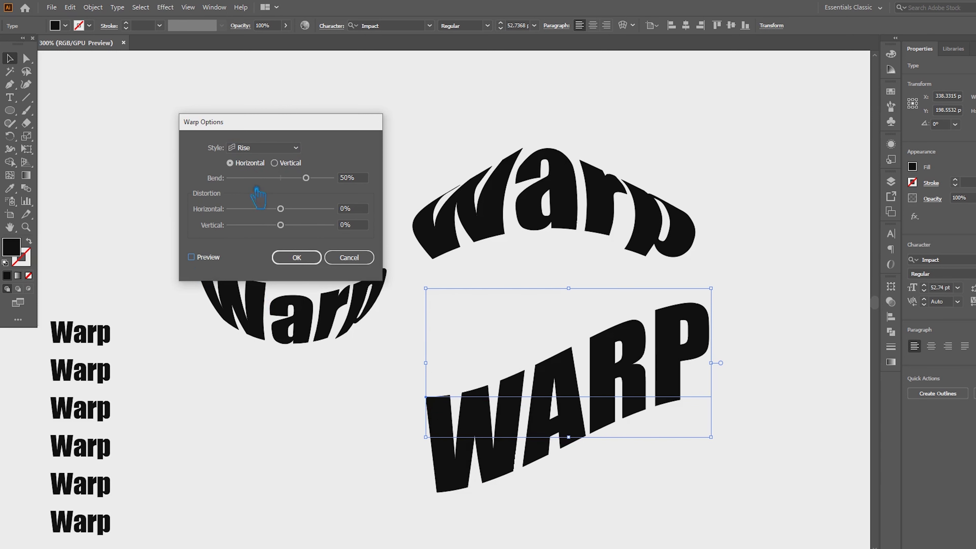
{"action": "left_click", "coordinate": [265, 148]}
{"action": "left_click", "coordinate": [267, 302]}
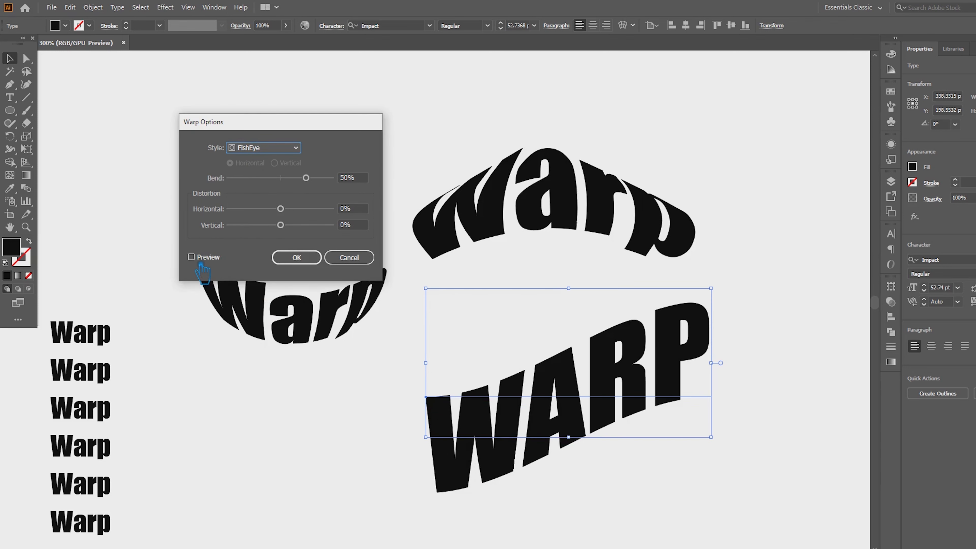
{"action": "left_click", "coordinate": [192, 257]}
{"action": "left_click", "coordinate": [265, 147]}
{"action": "left_click", "coordinate": [265, 311]}
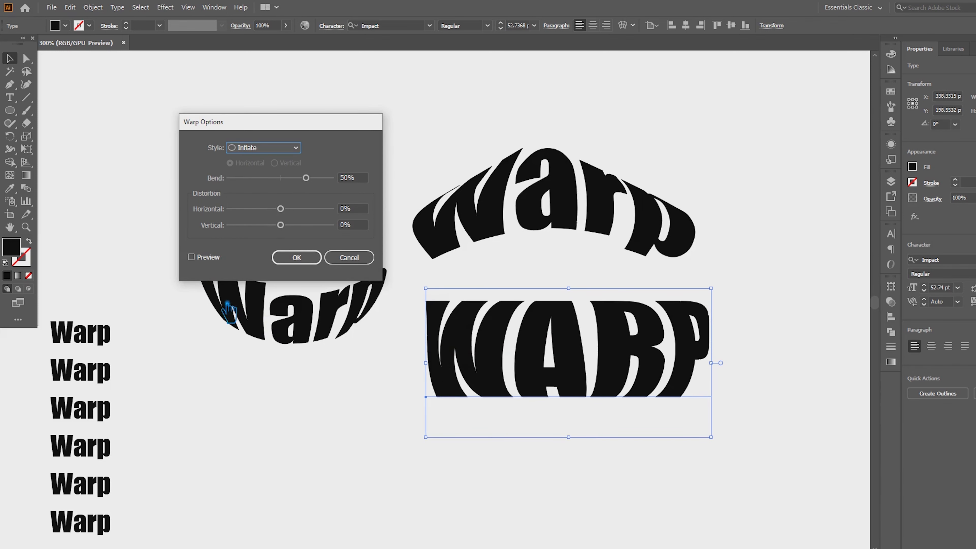
{"action": "left_click", "coordinate": [203, 261]}
Step: Preview the Squeeze, Twist and Arc warp styles on the enlarged word
{"action": "left_click", "coordinate": [265, 148]}
{"action": "left_click", "coordinate": [267, 320]}
{"action": "left_click", "coordinate": [203, 263]}
{"action": "left_click", "coordinate": [265, 148]}
{"action": "left_click", "coordinate": [265, 332]}
{"action": "left_click", "coordinate": [200, 261]}
{"action": "left_click", "coordinate": [265, 147]}
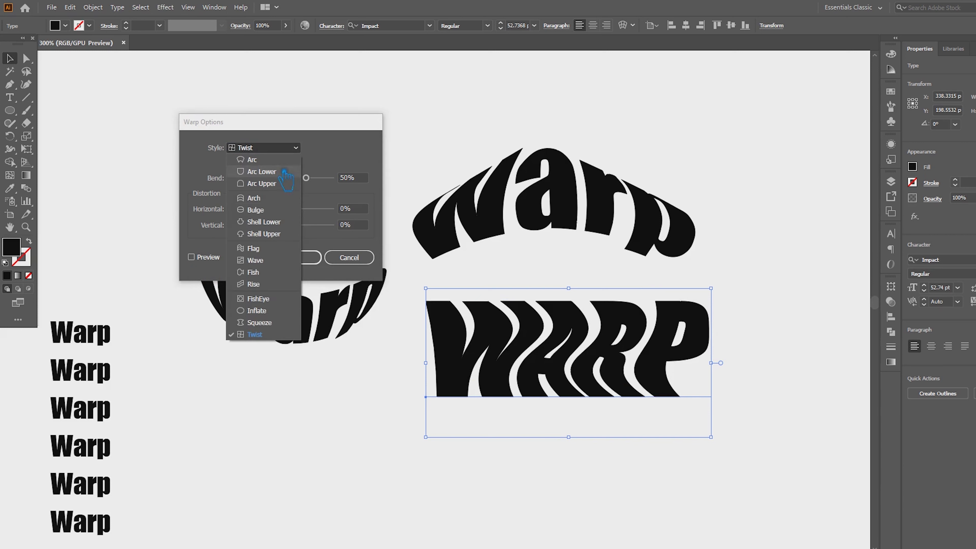
{"action": "left_click", "coordinate": [261, 160]}
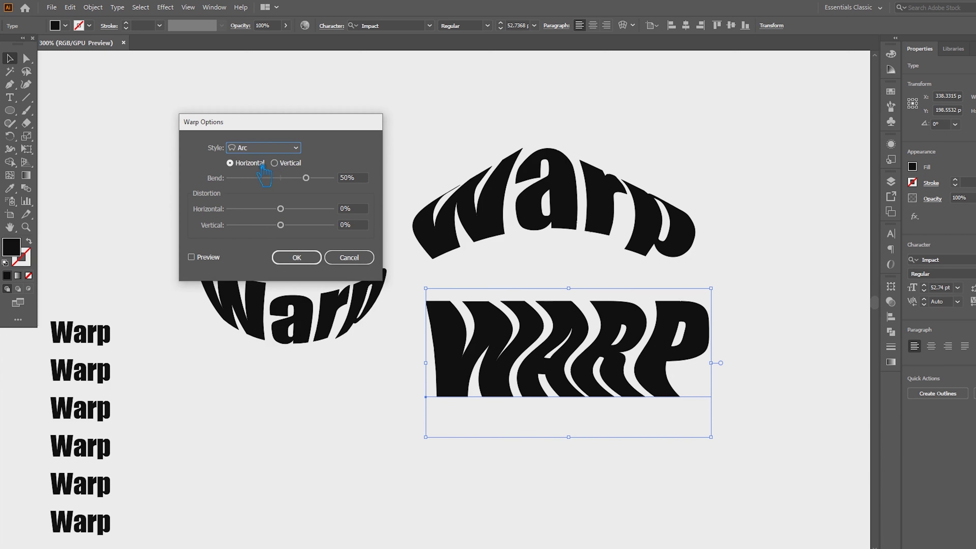
{"action": "left_click", "coordinate": [209, 261]}
Step: Apply the Arc Upper warp to the enlarged word with a 58% bend and -55% horizontal distortion
{"action": "left_click", "coordinate": [265, 147]}
{"action": "left_click", "coordinate": [250, 184]}
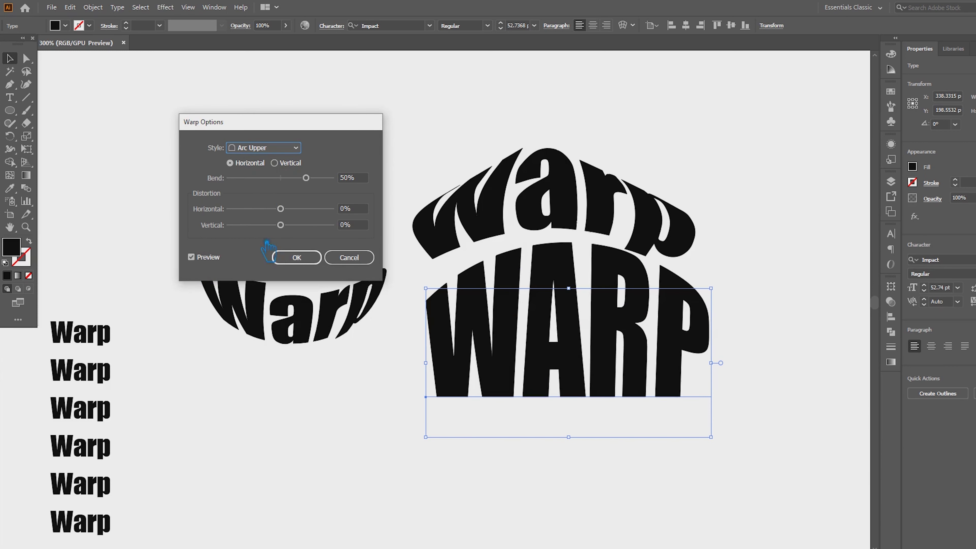
{"action": "left_click_drag", "start_coordinate": [305, 178], "coordinate": [319, 185]}
{"action": "left_click_drag", "start_coordinate": [289, 215], "coordinate": [265, 219]}
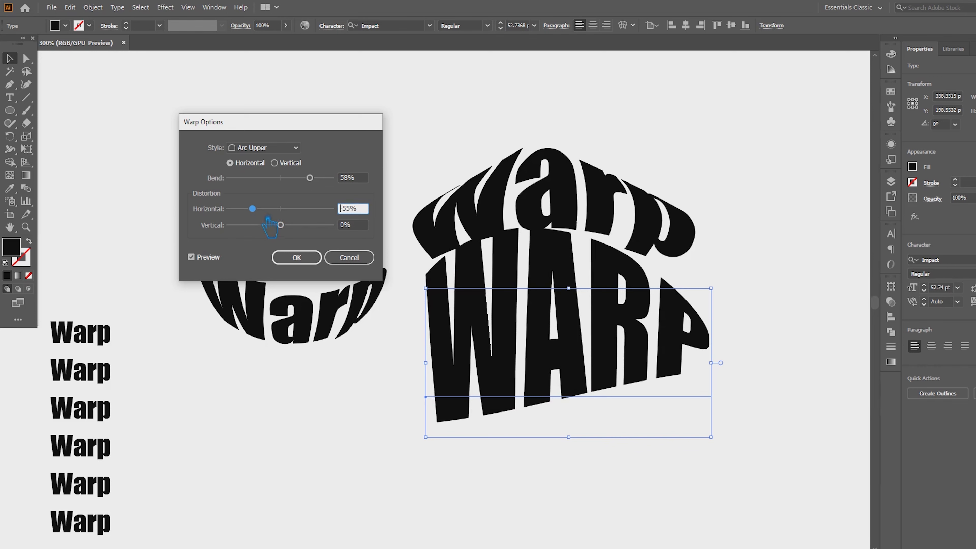
{"action": "left_click", "coordinate": [297, 257]}
Step: Add a second Arc Upper warp to the enlarged word, with a bend of 51% and horizontal distortion of 55%
{"action": "left_click", "coordinate": [214, 7]}
{"action": "mouse_move", "coordinate": [165, 7]}
{"action": "mouse_move", "coordinate": [225, 147]}
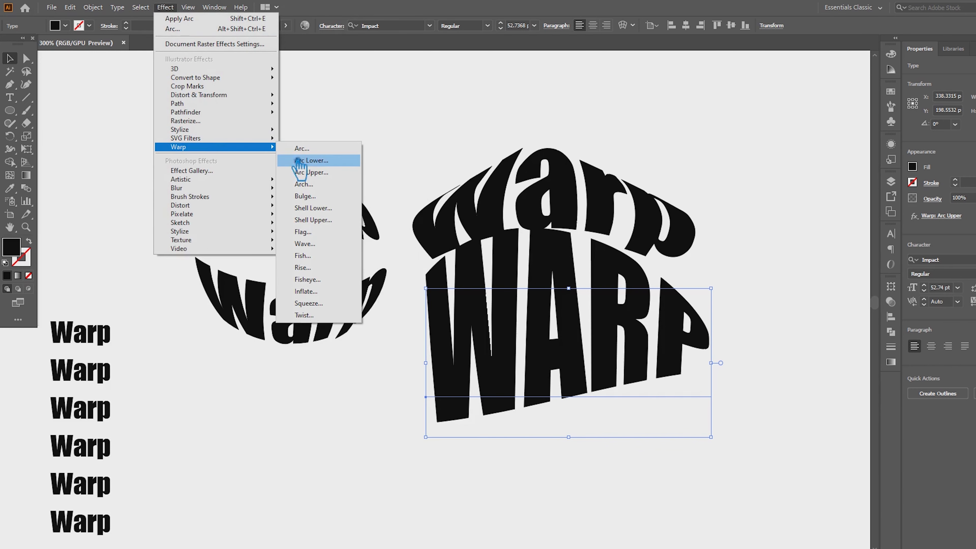
{"action": "left_click", "coordinate": [333, 174]}
{"action": "left_click", "coordinate": [569, 310]}
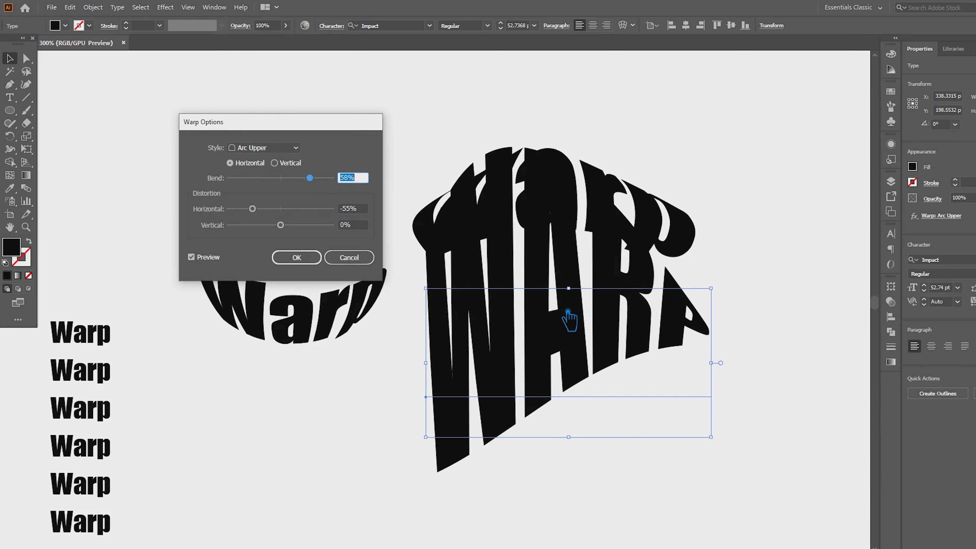
{"action": "key", "text": "Tab"}
{"action": "type", "text": "48"}
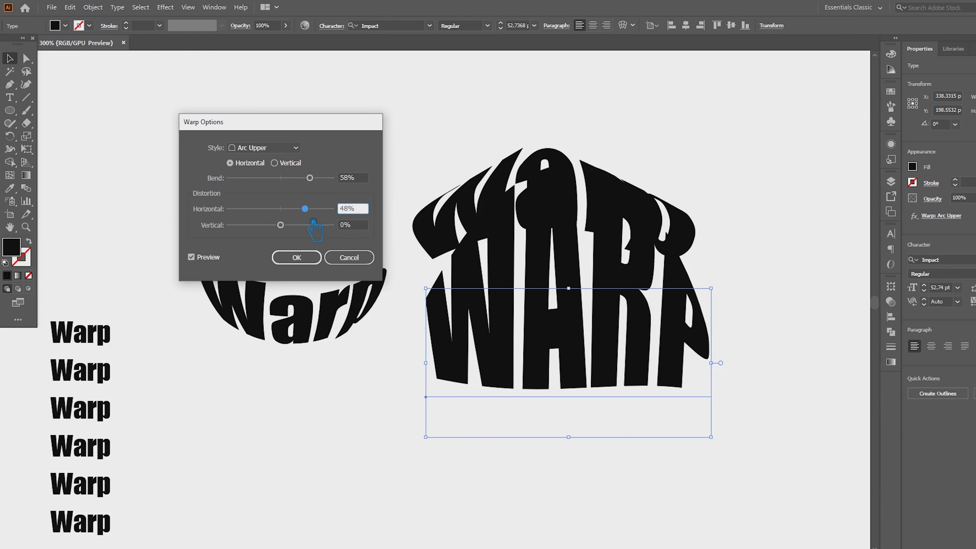
{"action": "left_click_drag", "start_coordinate": [316, 183], "coordinate": [303, 184]}
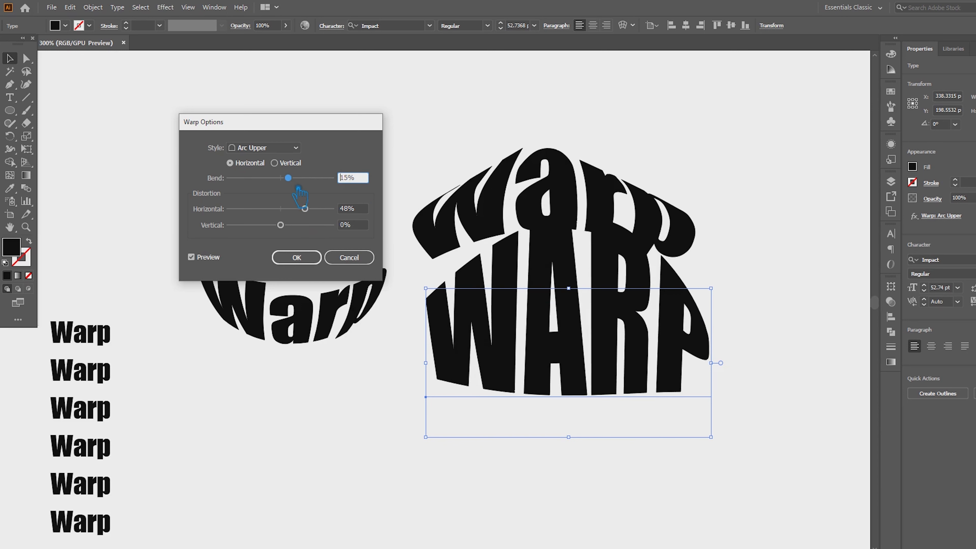
{"action": "left_click_drag", "start_coordinate": [306, 182], "coordinate": [320, 214]}
Step: Switch the second warp's style to Arch, adjust its sliders and apply it
{"action": "left_click", "coordinate": [265, 148]}
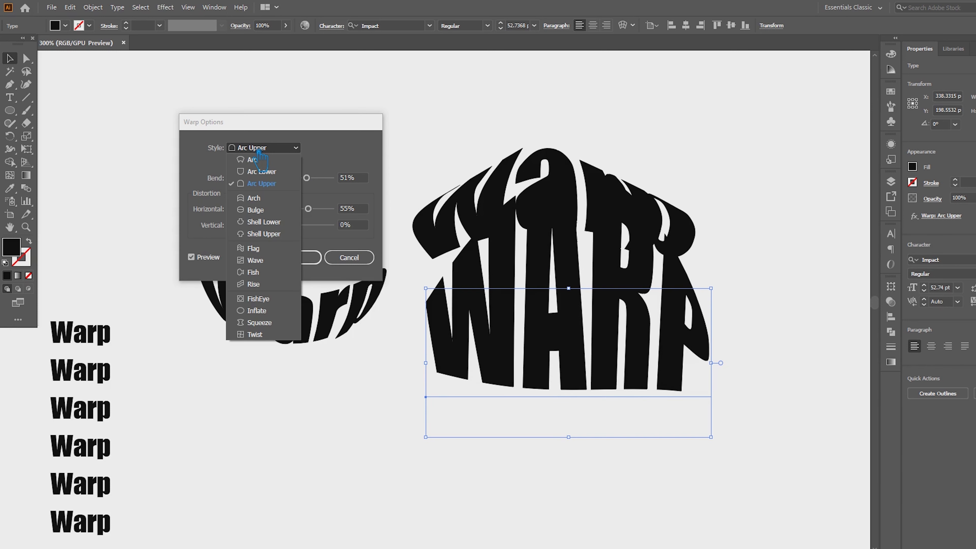
{"action": "left_click", "coordinate": [268, 198]}
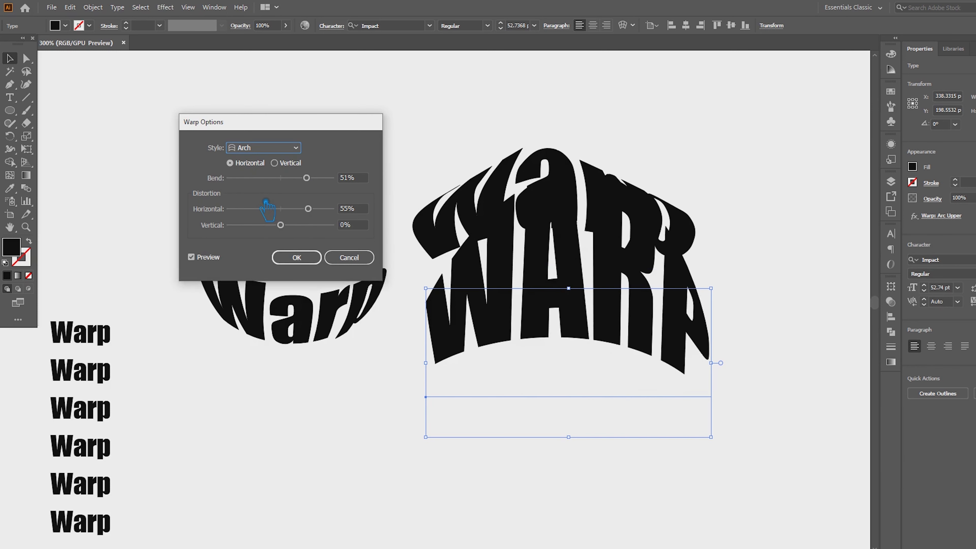
{"action": "left_click_drag", "start_coordinate": [308, 187], "coordinate": [318, 212]}
{"action": "left_click", "coordinate": [297, 257]}
Step: Move the double-warped word below the large envelope-warped word and nudge both so they no longer overlap
{"action": "left_click_drag", "start_coordinate": [534, 305], "coordinate": [506, 367]}
{"action": "left_click", "coordinate": [718, 330]}
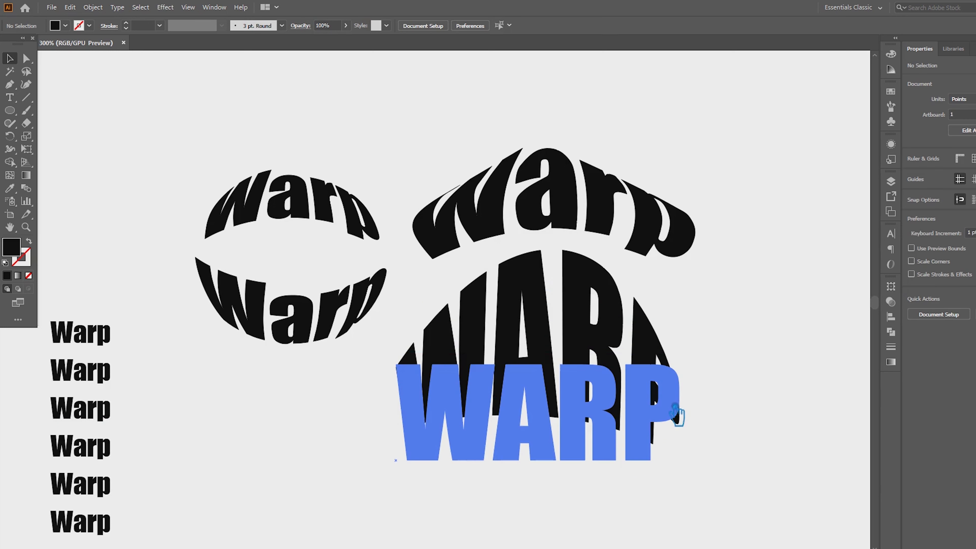
{"action": "left_click_drag", "start_coordinate": [596, 220], "coordinate": [607, 210]}
{"action": "left_click_drag", "start_coordinate": [585, 350], "coordinate": [605, 348]}
{"action": "left_click", "coordinate": [718, 295]}
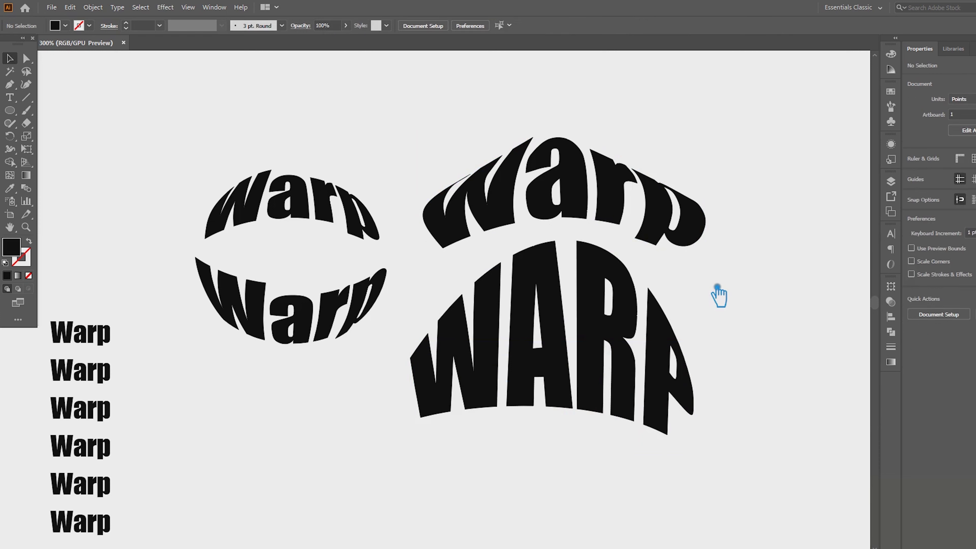
Step: Delete the column of unwarped Warp copies
{"action": "left_click", "coordinate": [363, 308]}
{"action": "left_click", "coordinate": [345, 230], "text": "shift"}
{"action": "left_click_drag", "start_coordinate": [147, 542], "coordinate": [54, 309]}
{"action": "key", "text": "Delete"}
Step: Enlarge the pair of envelope words forming the circle to about 135 by 126 pt and shift them left, clear of the other words
{"action": "left_click_drag", "start_coordinate": [294, 423], "coordinate": [334, 215]}
{"action": "left_click_drag", "start_coordinate": [390, 349], "coordinate": [474, 409]}
{"action": "left_click_drag", "start_coordinate": [355, 344], "coordinate": [316, 344]}
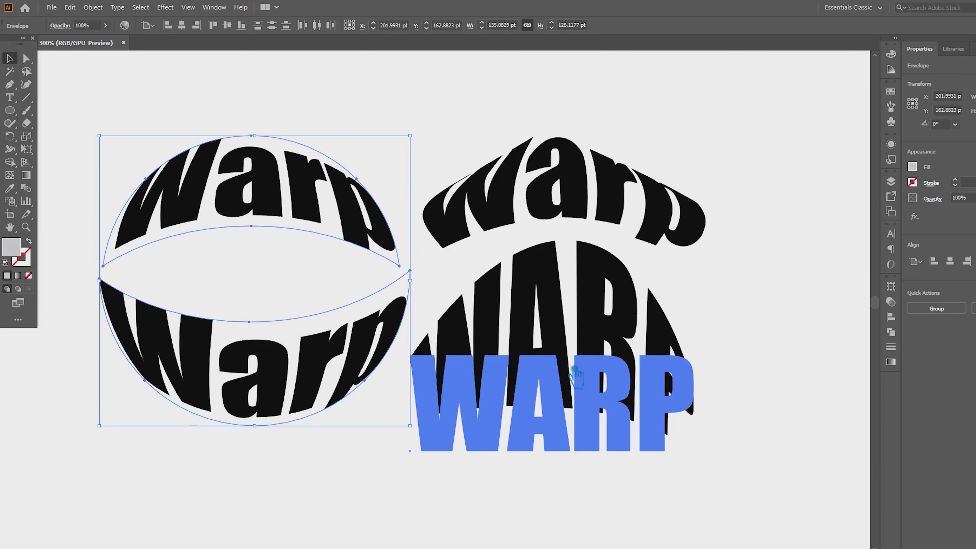